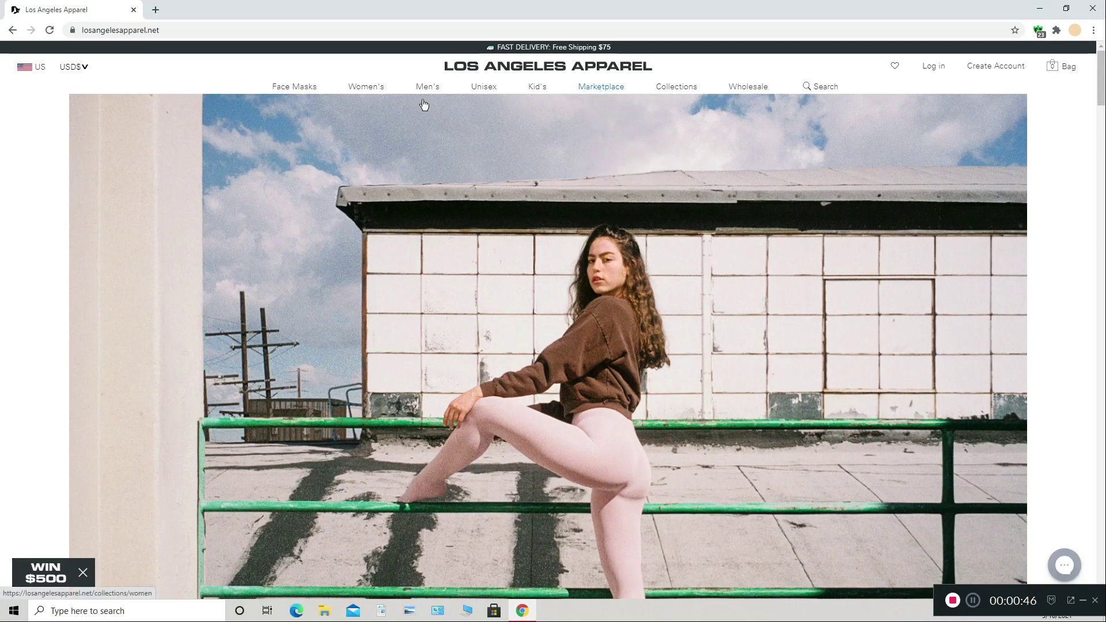
Step: Open Los Angeles Apparel's Wholesale site from the About Us footer in a new tab
{"action": "scroll", "coordinate": [461, 300], "scroll_direction": "down", "scroll_amount": 8}
{"action": "scroll", "coordinate": [716, 148], "scroll_direction": "up", "scroll_amount": 8}
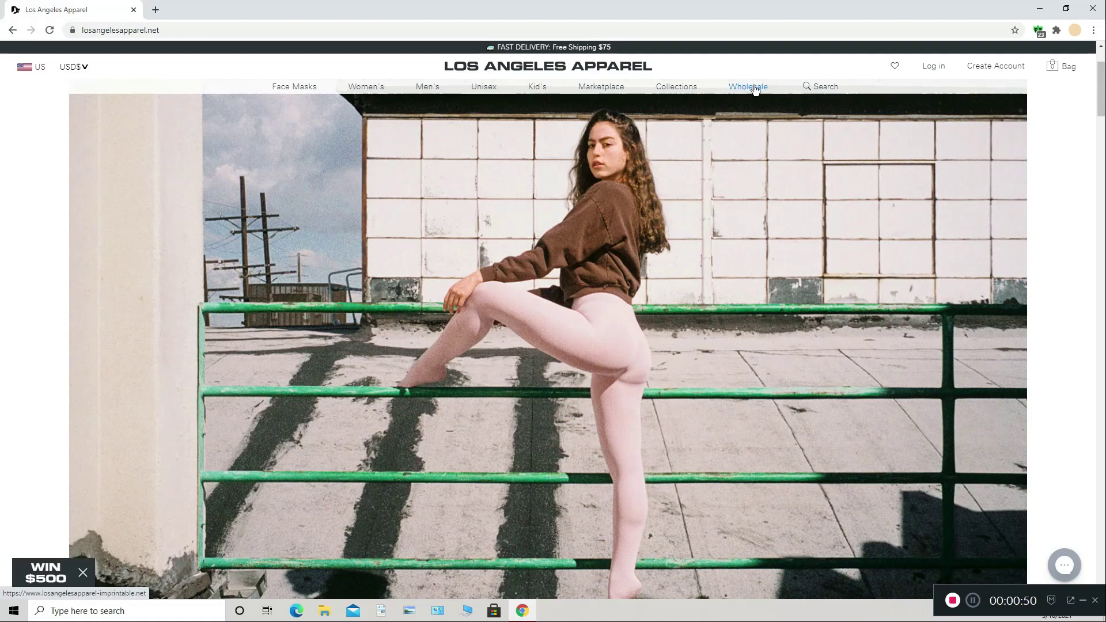
{"action": "scroll", "coordinate": [748, 89], "scroll_direction": "down", "scroll_amount": 15}
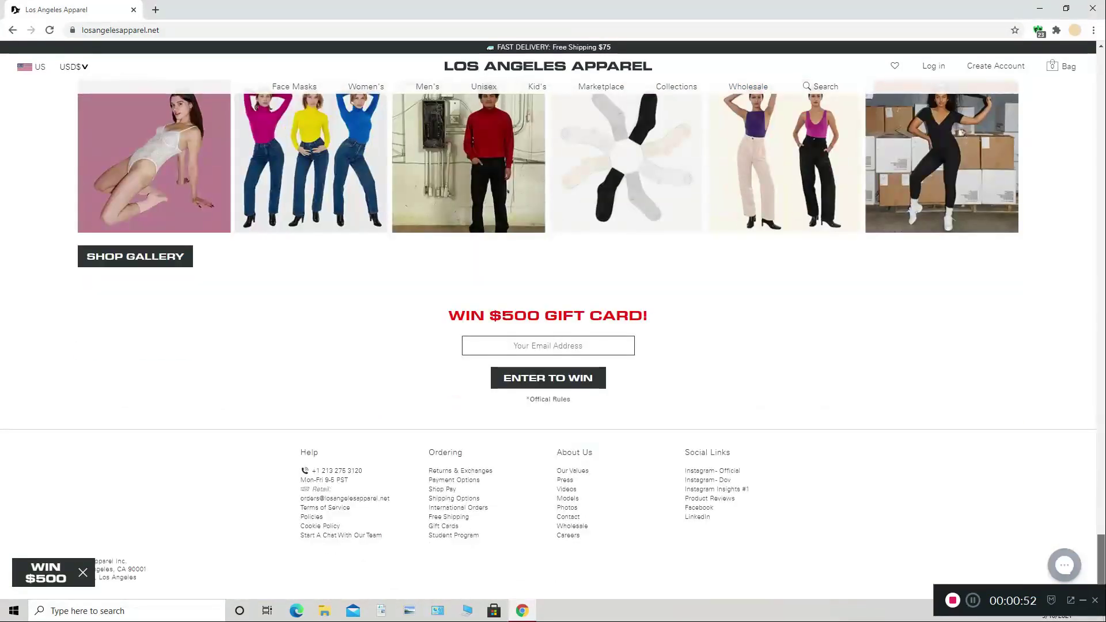
{"action": "left_click", "coordinate": [573, 527]}
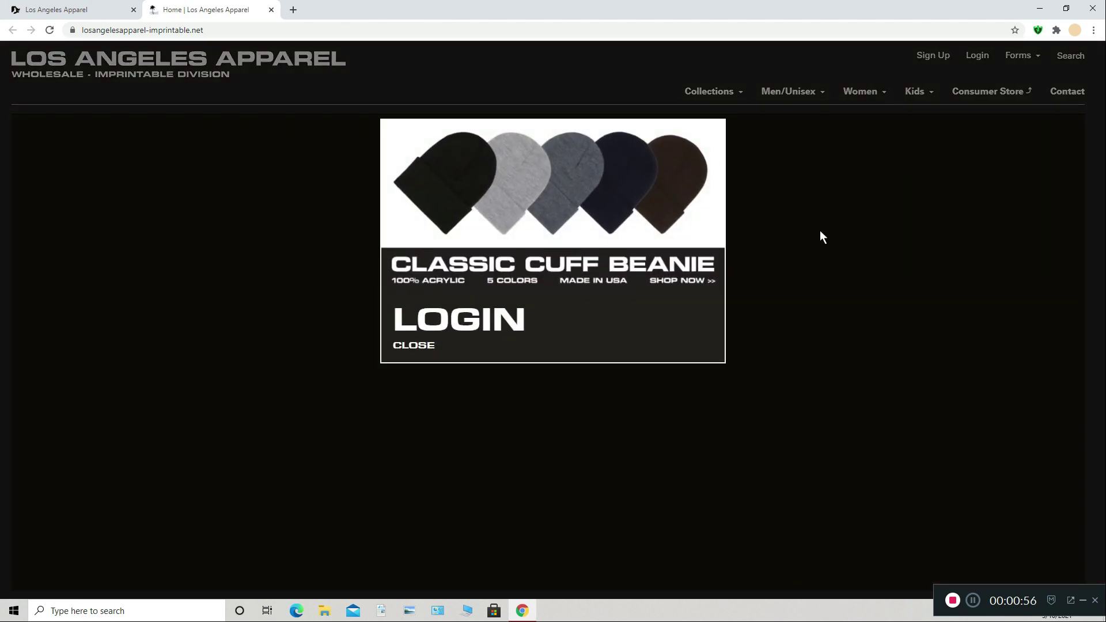
Step: Dismiss the beanie login popup and open the New Customer Registration form via Sign Up
{"action": "left_click", "coordinate": [820, 231]}
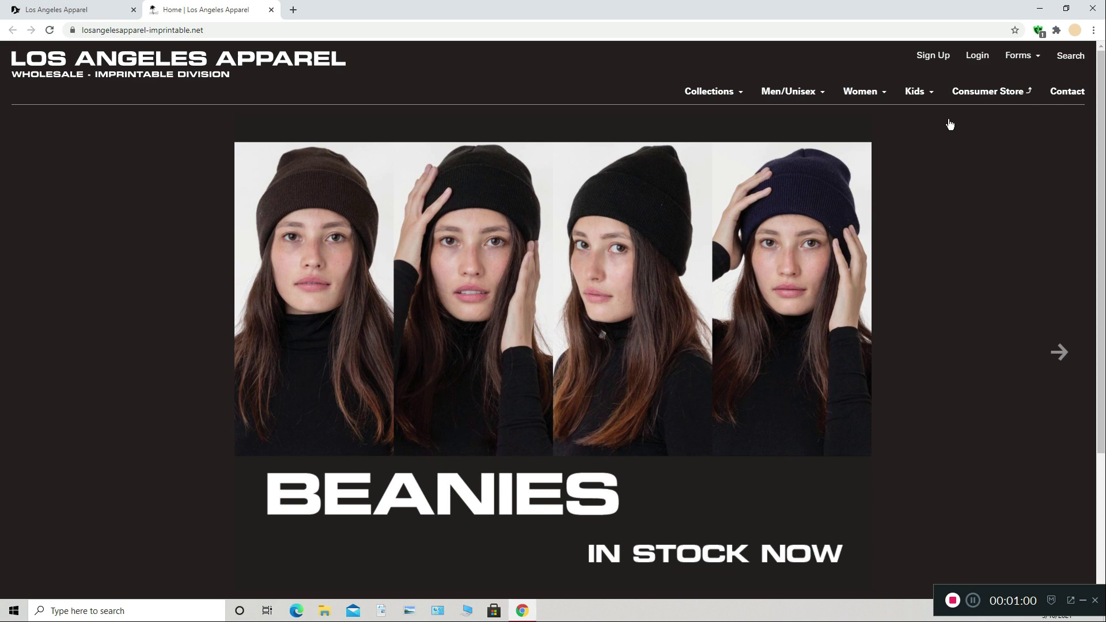
{"action": "left_click", "coordinate": [939, 59]}
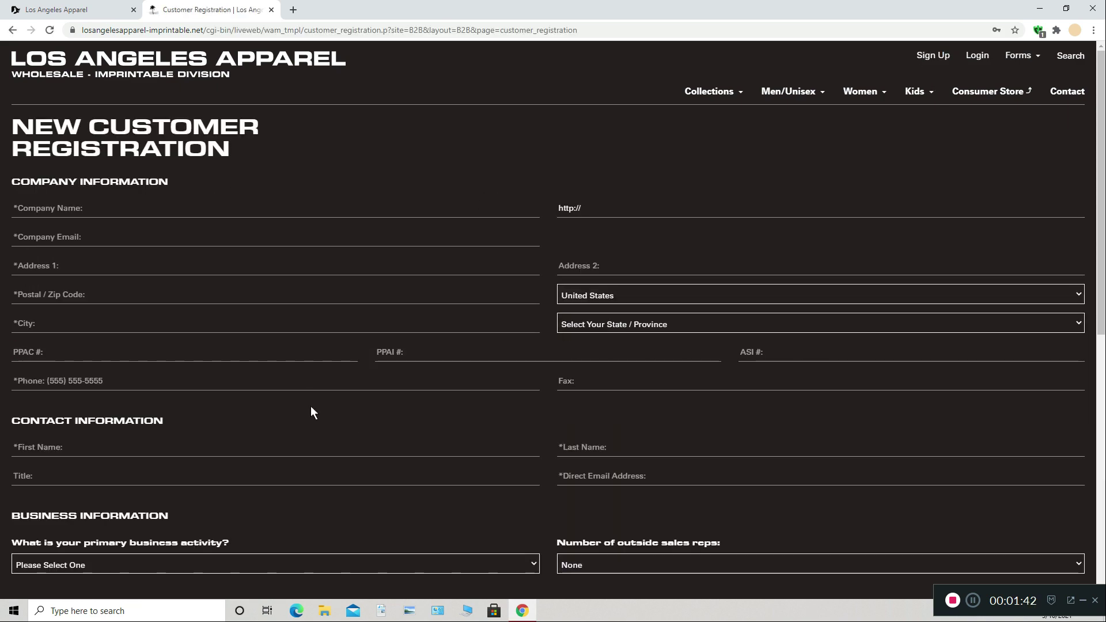
{"action": "scroll", "coordinate": [310, 415], "scroll_direction": "down", "scroll_amount": 6}
{"action": "scroll", "coordinate": [310, 421], "scroll_direction": "up", "scroll_amount": 6}
{"action": "scroll", "coordinate": [538, 391], "scroll_direction": "down", "scroll_amount": 3}
{"action": "scroll", "coordinate": [537, 390], "scroll_direction": "up", "scroll_amount": 3}
Step: Scroll down the form and open the primary business activity dropdown
{"action": "scroll", "coordinate": [503, 373], "scroll_direction": "down", "scroll_amount": 4}
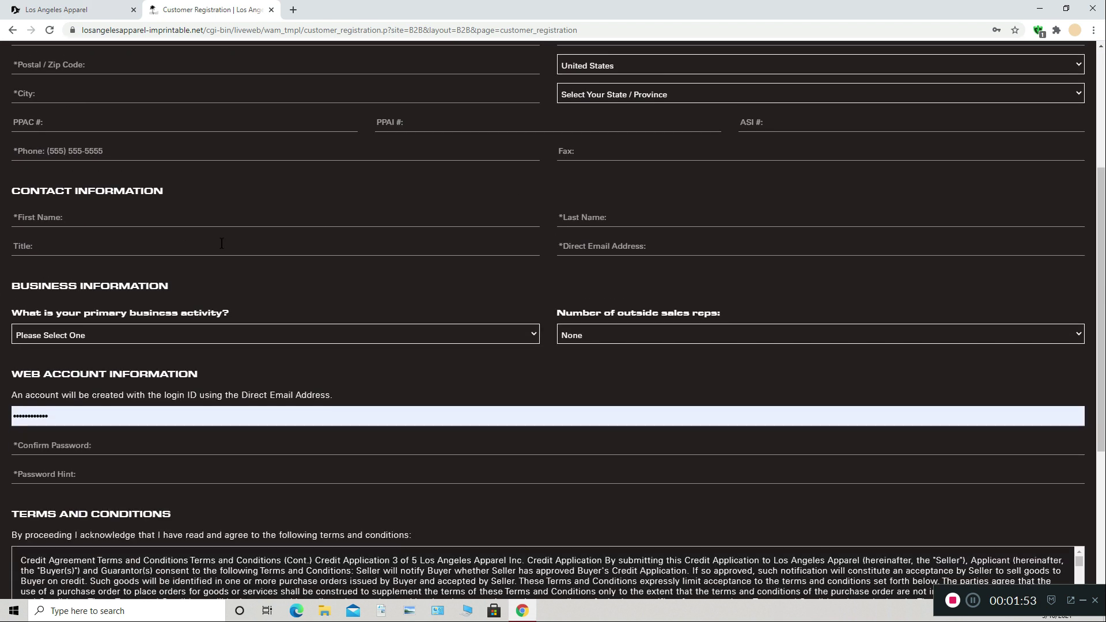
{"action": "scroll", "coordinate": [221, 243], "scroll_direction": "up", "scroll_amount": 1}
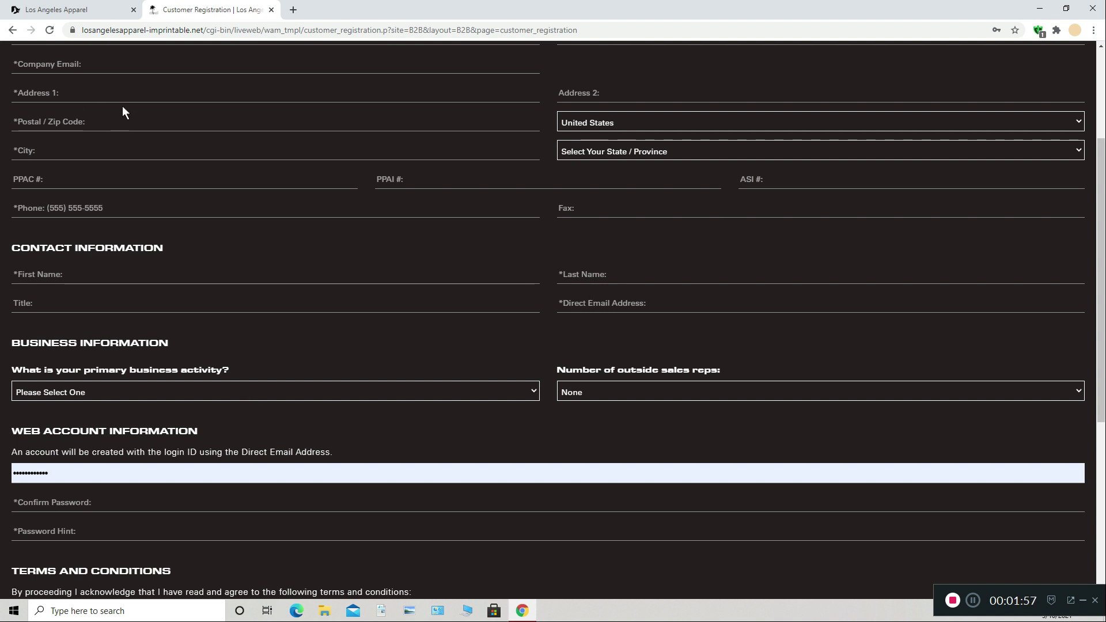
{"action": "scroll", "coordinate": [81, 141], "scroll_direction": "up", "scroll_amount": 1}
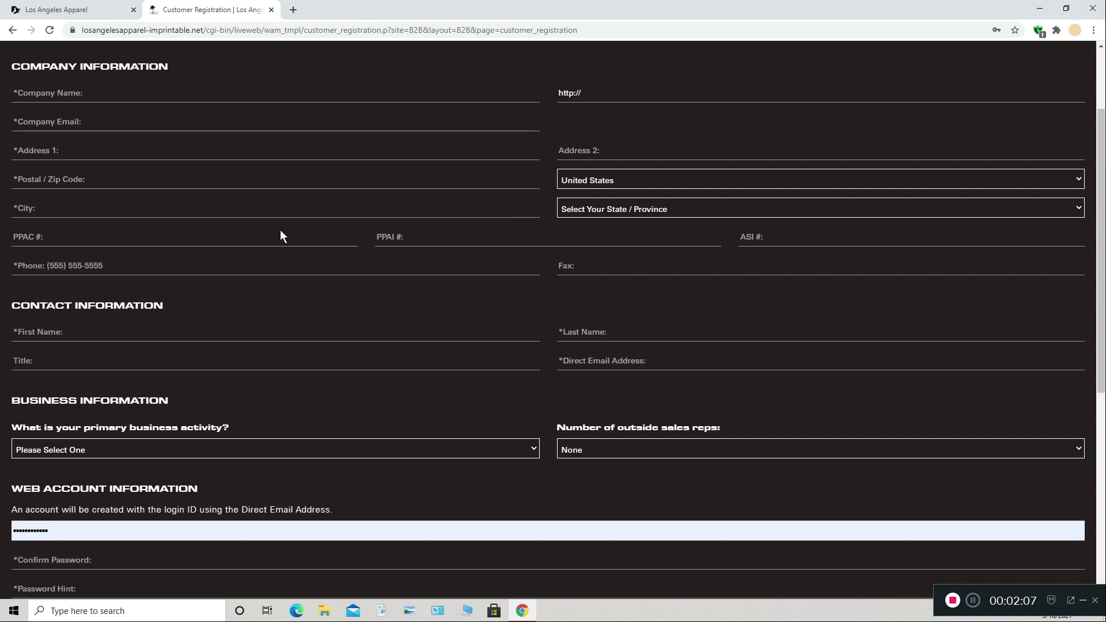
{"action": "scroll", "coordinate": [741, 292], "scroll_direction": "down", "scroll_amount": 1}
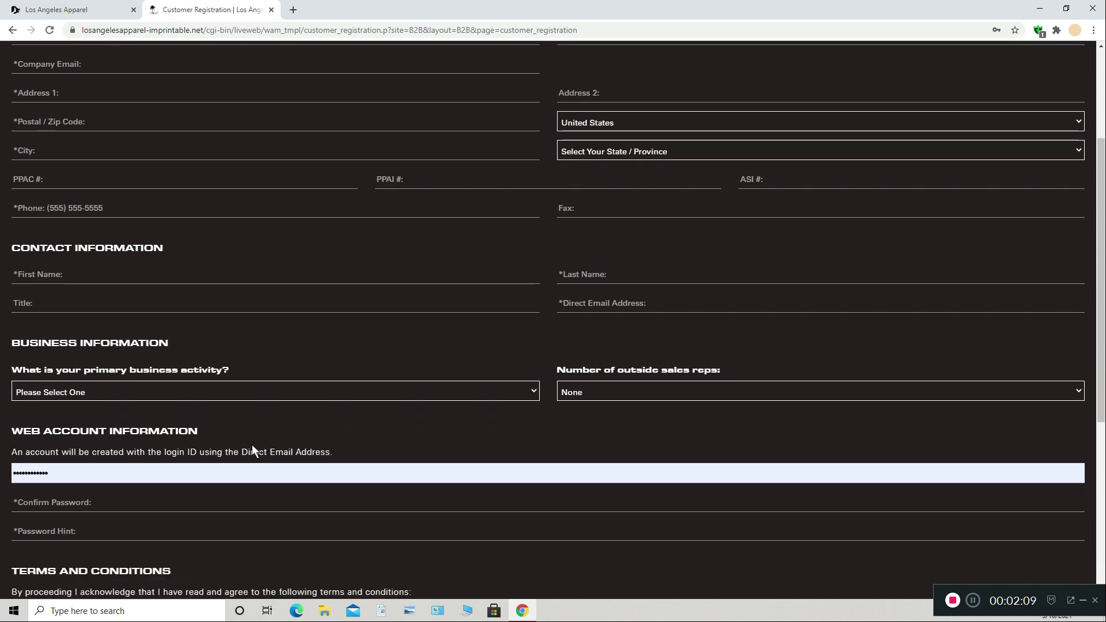
{"action": "scroll", "coordinate": [432, 386], "scroll_direction": "down", "scroll_amount": 1}
{"action": "left_click", "coordinate": [240, 340]}
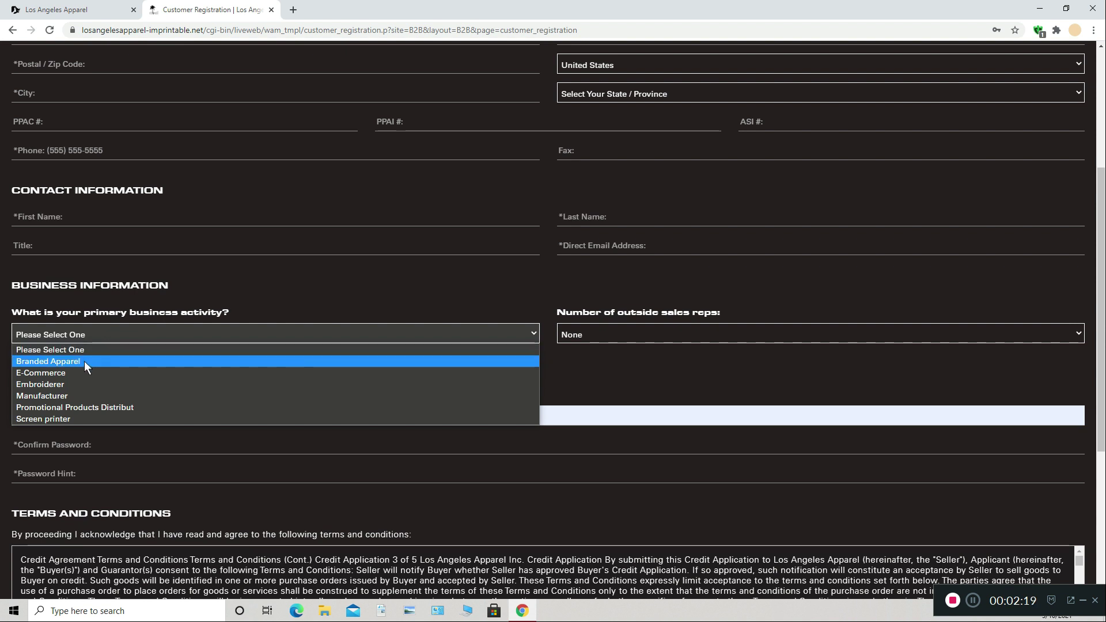
Step: Close business activity unchanged, set outside sales reps to None, and tick the reCAPTCHA box
{"action": "left_click", "coordinate": [331, 294]}
{"action": "left_click", "coordinate": [674, 337]}
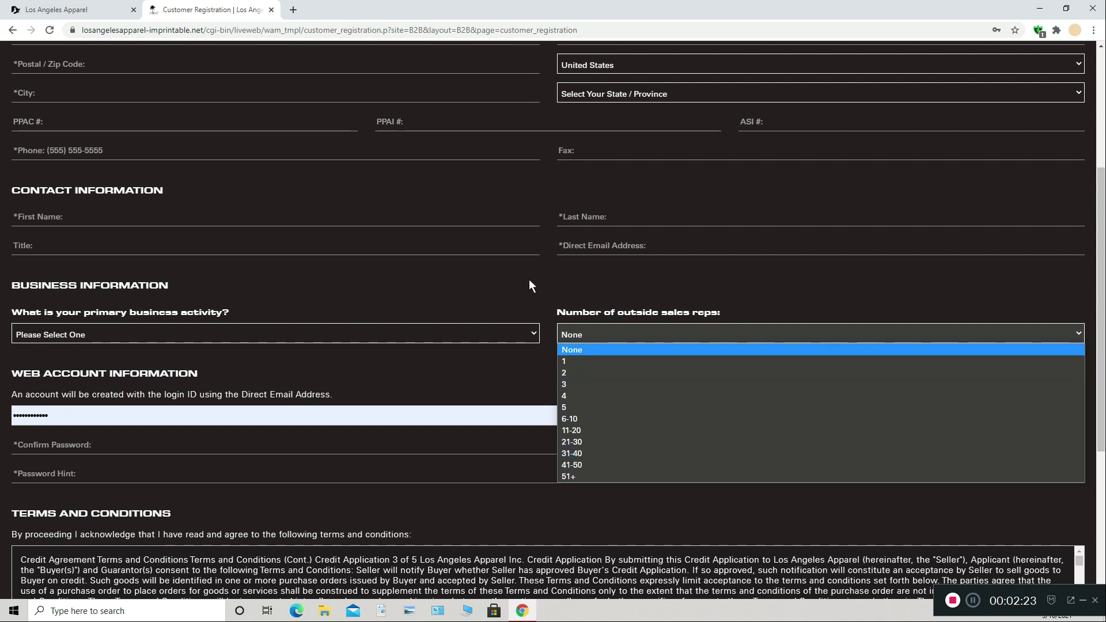
{"action": "left_click", "coordinate": [575, 349]}
{"action": "scroll", "coordinate": [455, 293], "scroll_direction": "down", "scroll_amount": 3}
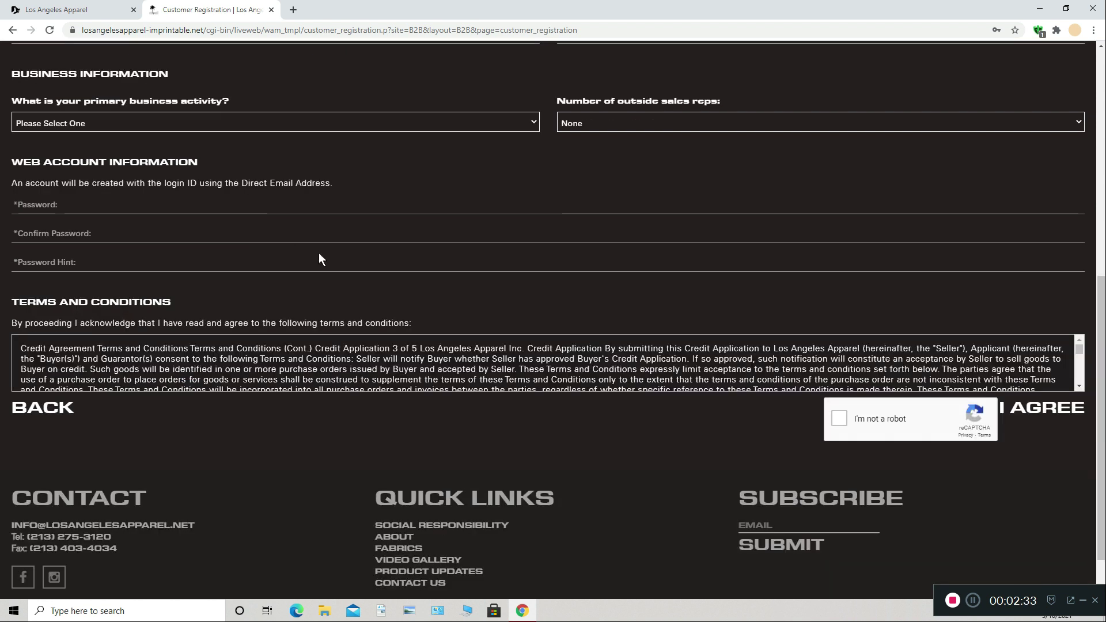
{"action": "scroll", "coordinate": [183, 328], "scroll_direction": "down", "scroll_amount": 2}
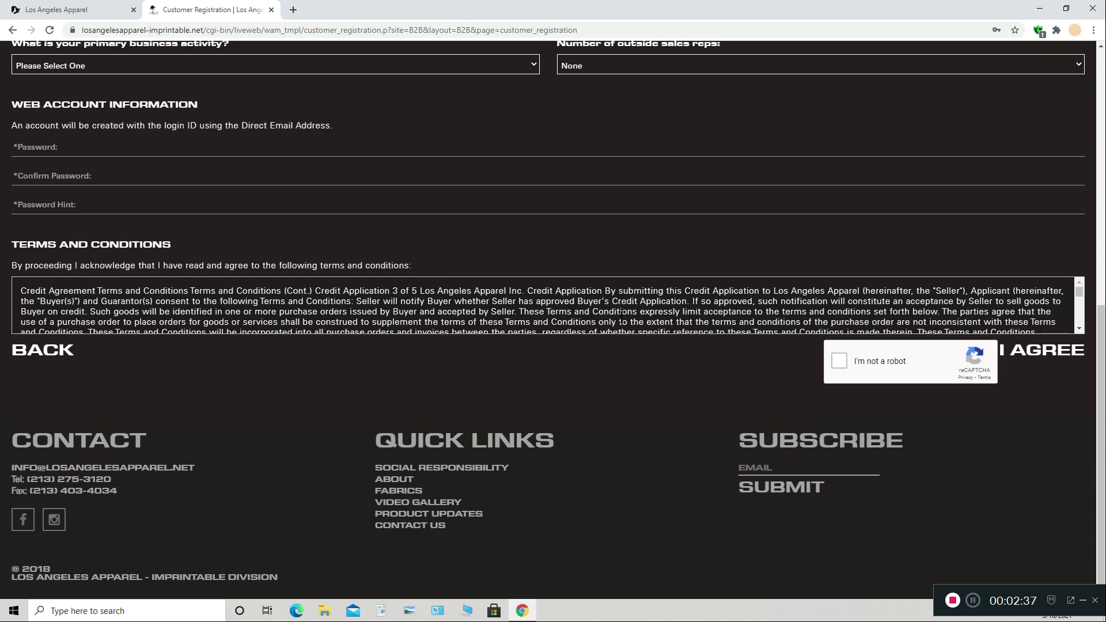
{"action": "left_click", "coordinate": [845, 362]}
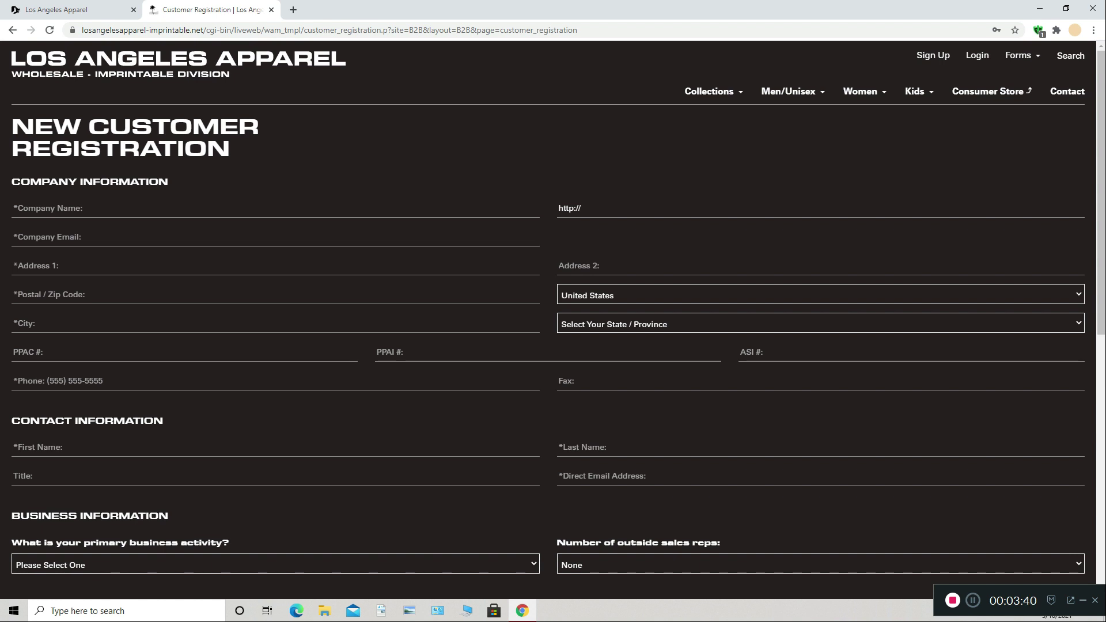
Step: Scroll through the Los Angeles Apparel registration form, leaving it unsubmitted
{"action": "scroll", "coordinate": [553, 311], "scroll_direction": "down", "scroll_amount": 9}
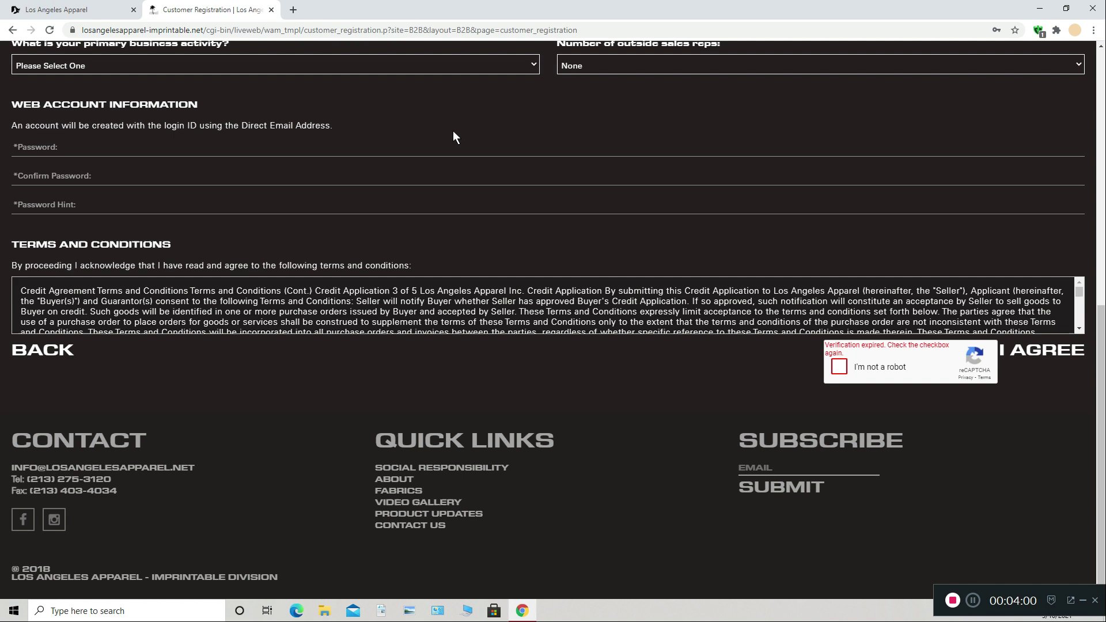
{"action": "scroll", "coordinate": [493, 350], "scroll_direction": "up", "scroll_amount": 9}
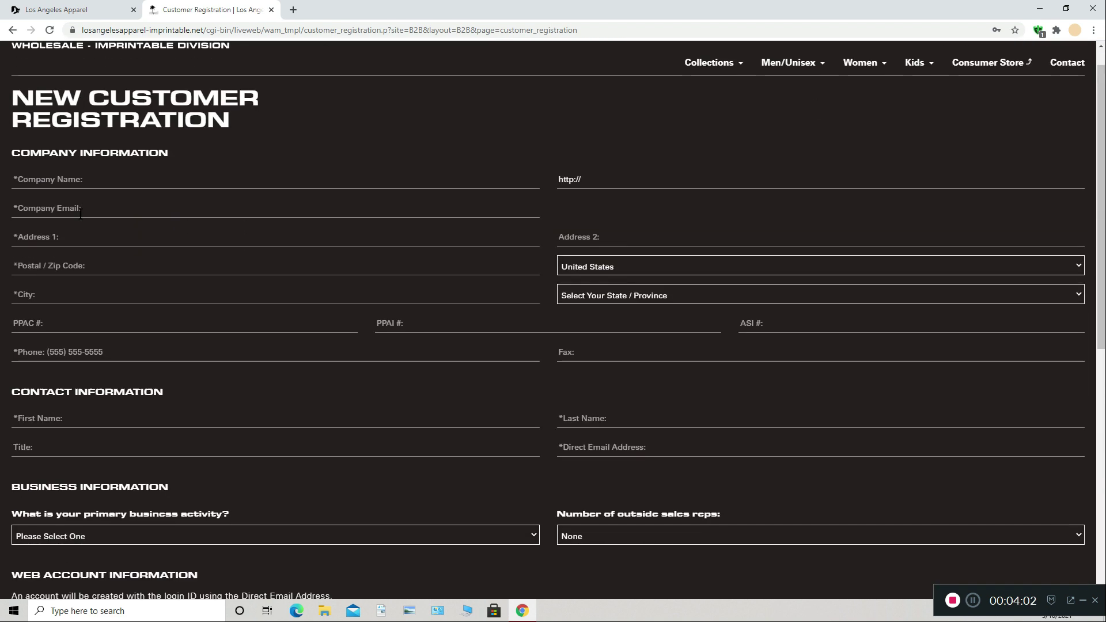
{"action": "scroll", "coordinate": [159, 254], "scroll_direction": "down", "scroll_amount": 1}
{"action": "scroll", "coordinate": [140, 209], "scroll_direction": "down", "scroll_amount": 6}
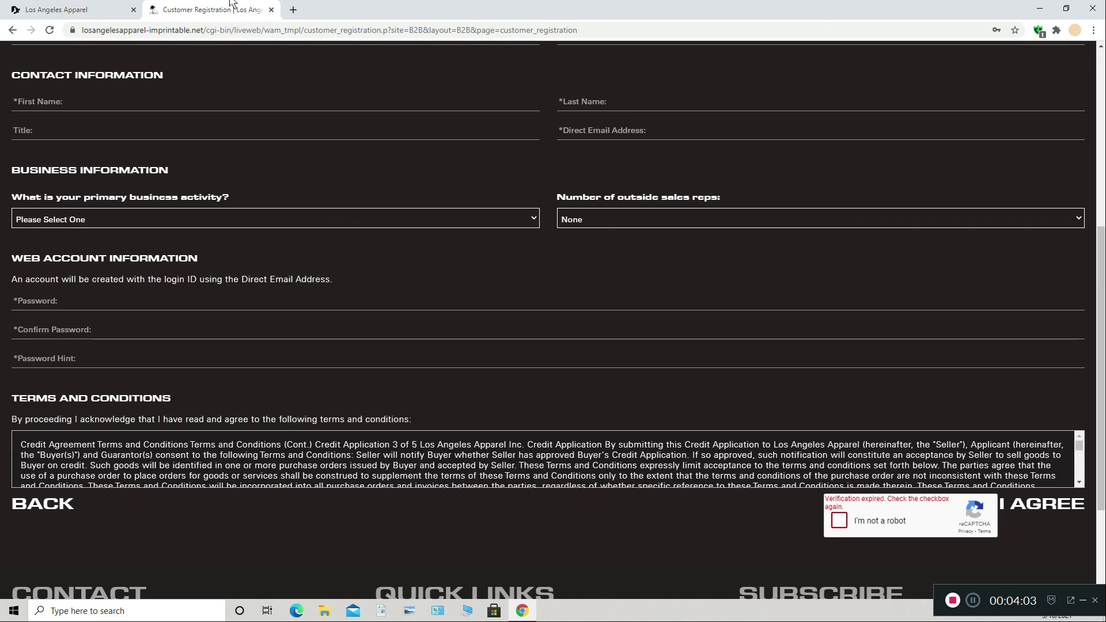
{"action": "scroll", "coordinate": [144, 299], "scroll_direction": "down", "scroll_amount": 2}
{"action": "scroll", "coordinate": [144, 300], "scroll_direction": "down", "scroll_amount": 2}
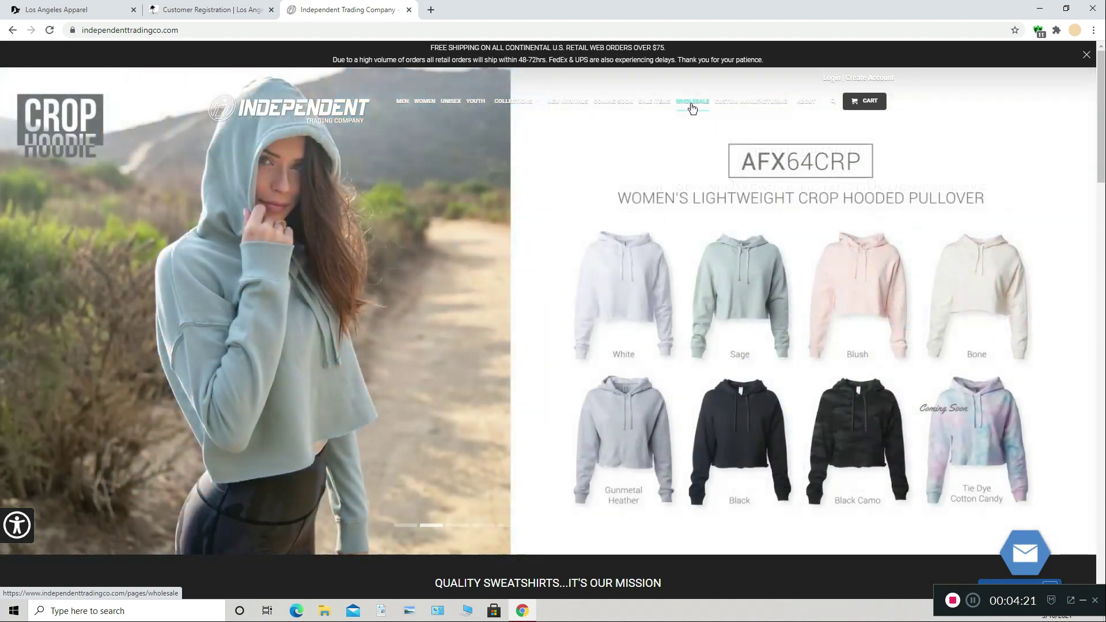
Step: Go to Independent Trading Co's Wholesale page, create a wholesale account, and scroll the form
{"action": "left_click", "coordinate": [691, 102]}
{"action": "scroll", "coordinate": [594, 358], "scroll_direction": "down", "scroll_amount": 3}
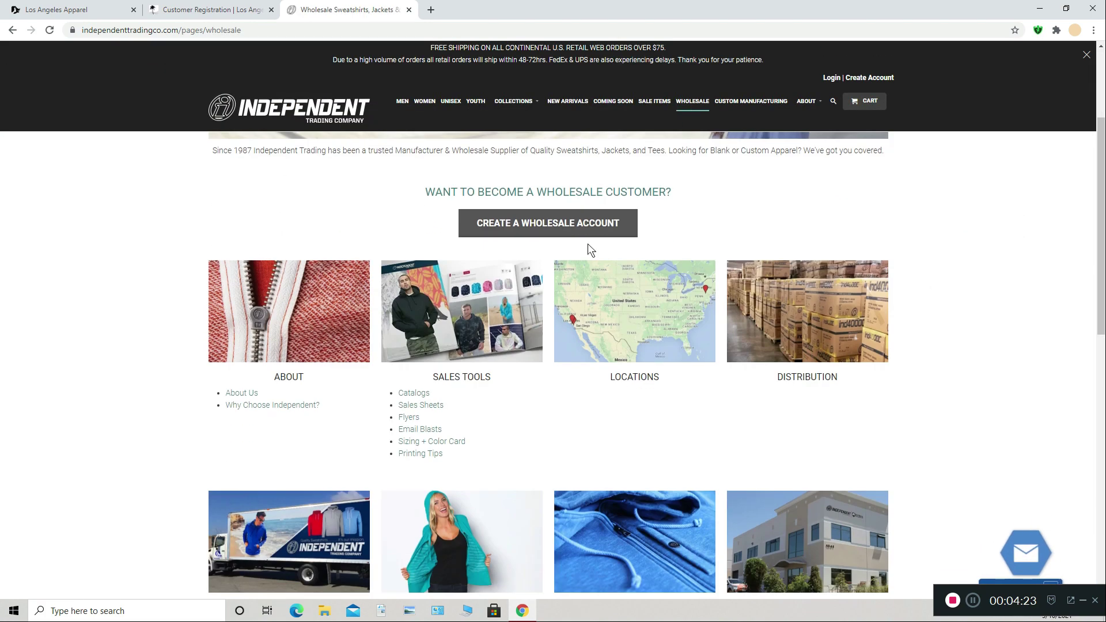
{"action": "left_click", "coordinate": [562, 226]}
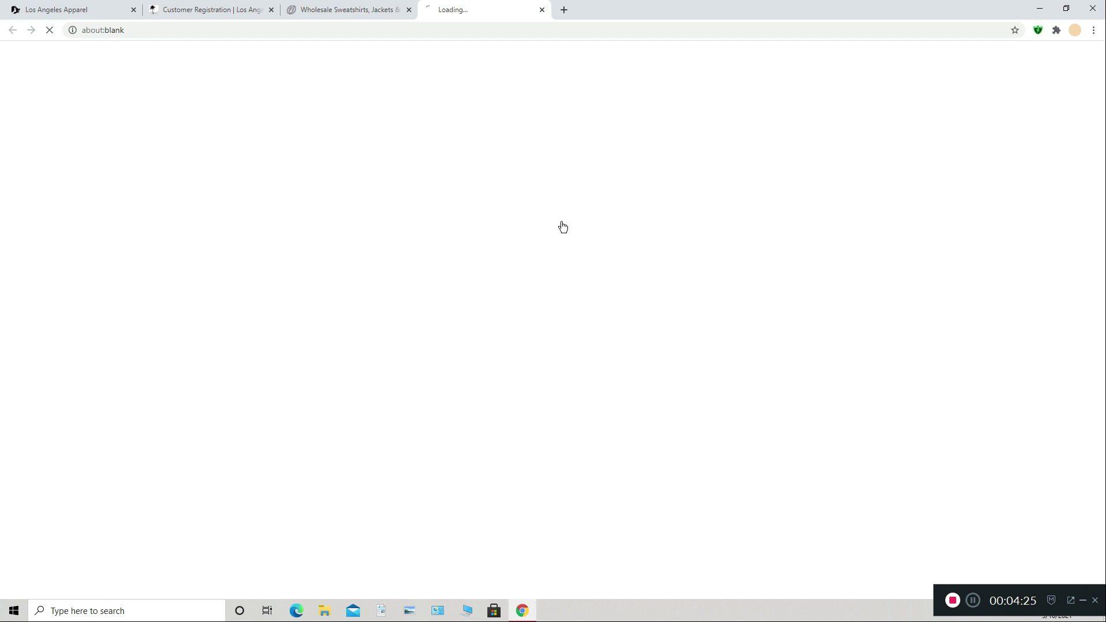
{"action": "scroll", "coordinate": [415, 360], "scroll_direction": "down", "scroll_amount": 5}
{"action": "scroll", "coordinate": [516, 366], "scroll_direction": "up", "scroll_amount": 5}
{"action": "scroll", "coordinate": [363, 337], "scroll_direction": "down", "scroll_amount": 5}
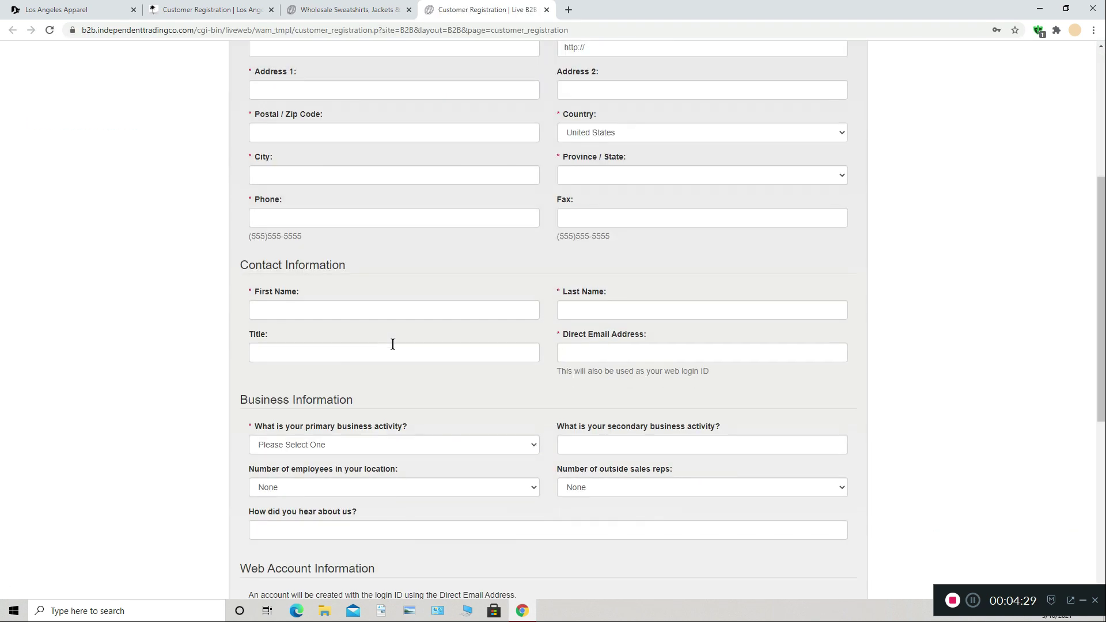
{"action": "scroll", "coordinate": [449, 421], "scroll_direction": "down", "scroll_amount": 4}
{"action": "scroll", "coordinate": [454, 449], "scroll_direction": "up", "scroll_amount": 7}
{"action": "scroll", "coordinate": [456, 473], "scroll_direction": "up", "scroll_amount": 2}
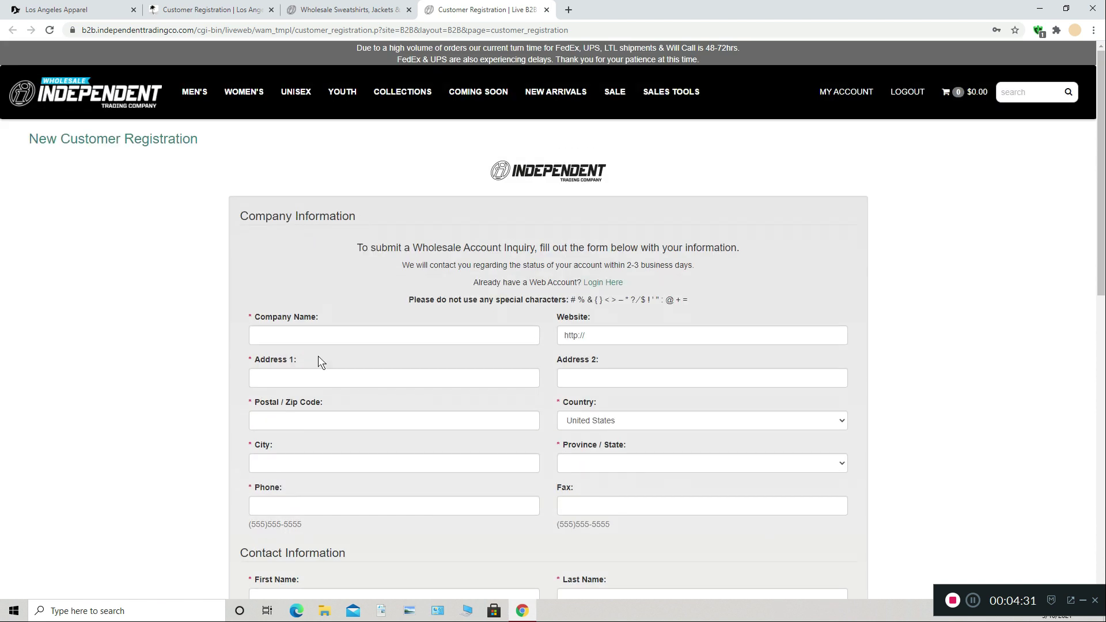
{"action": "scroll", "coordinate": [293, 288], "scroll_direction": "down", "scroll_amount": 2}
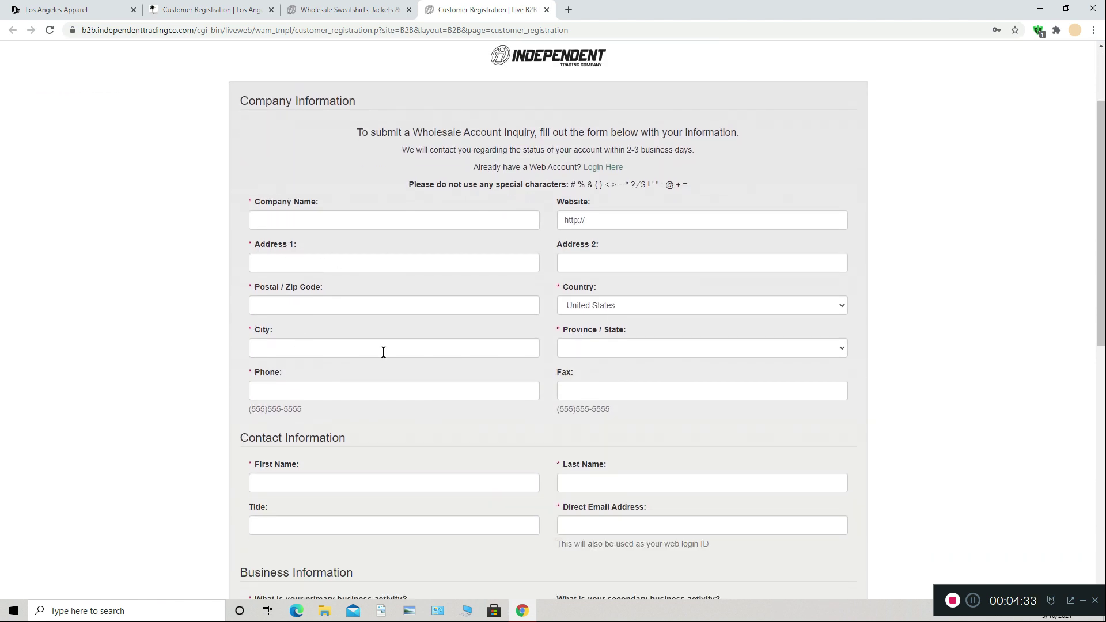
{"action": "scroll", "coordinate": [389, 374], "scroll_direction": "down", "scroll_amount": 1}
{"action": "scroll", "coordinate": [345, 299], "scroll_direction": "down", "scroll_amount": 2}
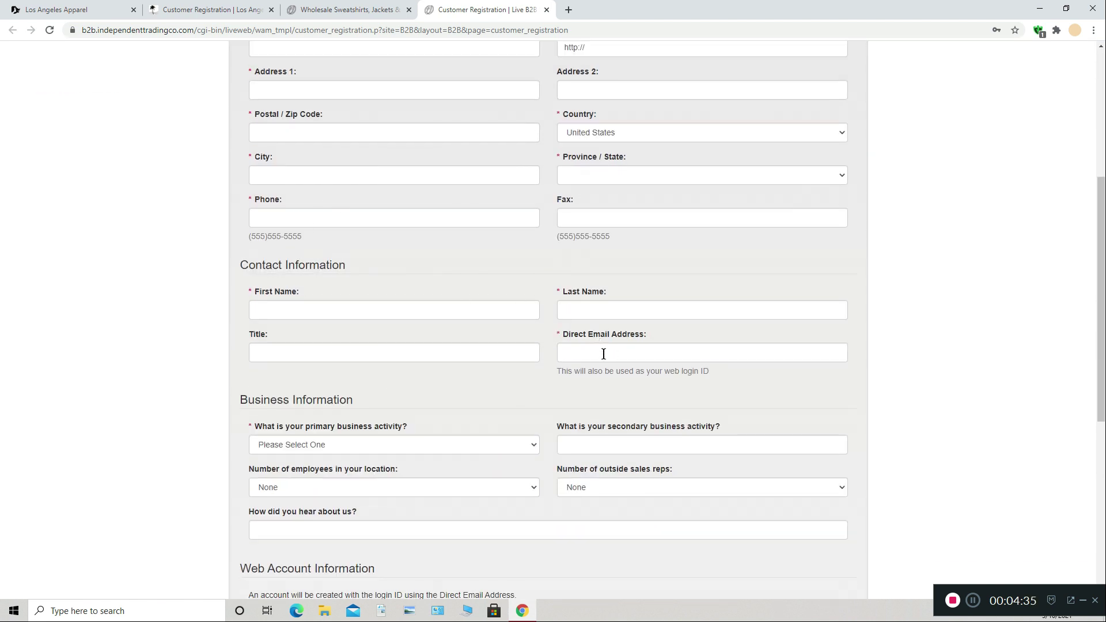
{"action": "scroll", "coordinate": [587, 352], "scroll_direction": "down", "scroll_amount": 2}
Step: Review the primary business activity options, closing the list unchanged
{"action": "left_click", "coordinate": [416, 277]}
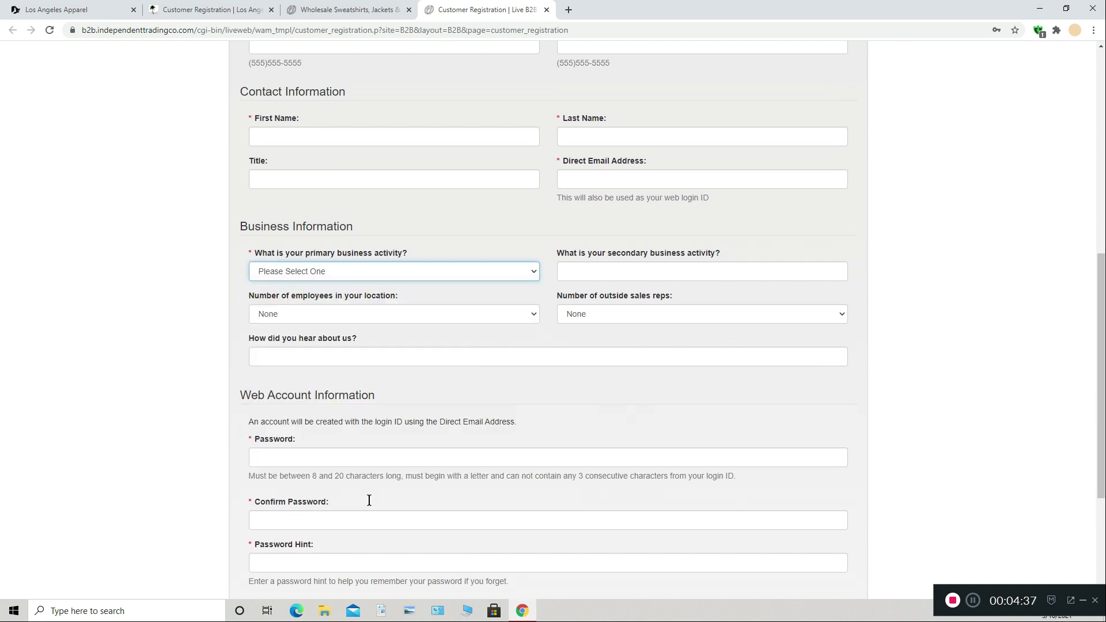
{"action": "scroll", "coordinate": [373, 507], "scroll_direction": "down", "scroll_amount": 4}
{"action": "scroll", "coordinate": [349, 282], "scroll_direction": "up", "scroll_amount": 4}
{"action": "left_click", "coordinate": [349, 294]}
{"action": "left_click", "coordinate": [731, 280]}
Step: Keep outside sales reps at None and click into the How did you hear about us? field
{"action": "left_click", "coordinate": [624, 338]}
{"action": "left_click", "coordinate": [45, 321]}
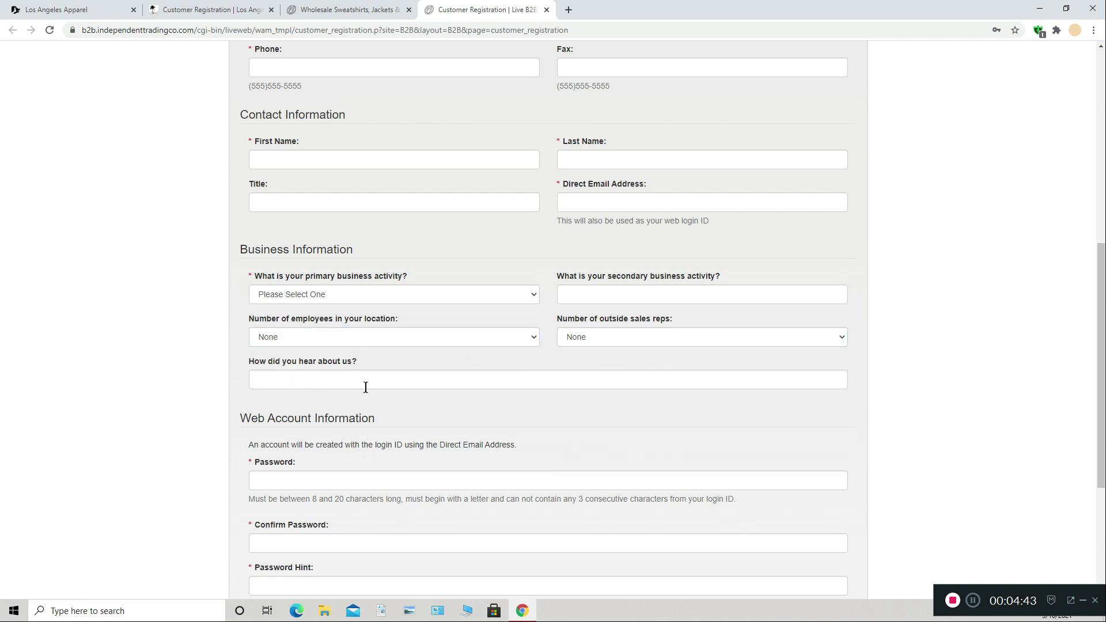
{"action": "left_click", "coordinate": [356, 375]}
{"action": "left_click", "coordinate": [213, 354]}
{"action": "scroll", "coordinate": [350, 300], "scroll_direction": "down", "scroll_amount": 4}
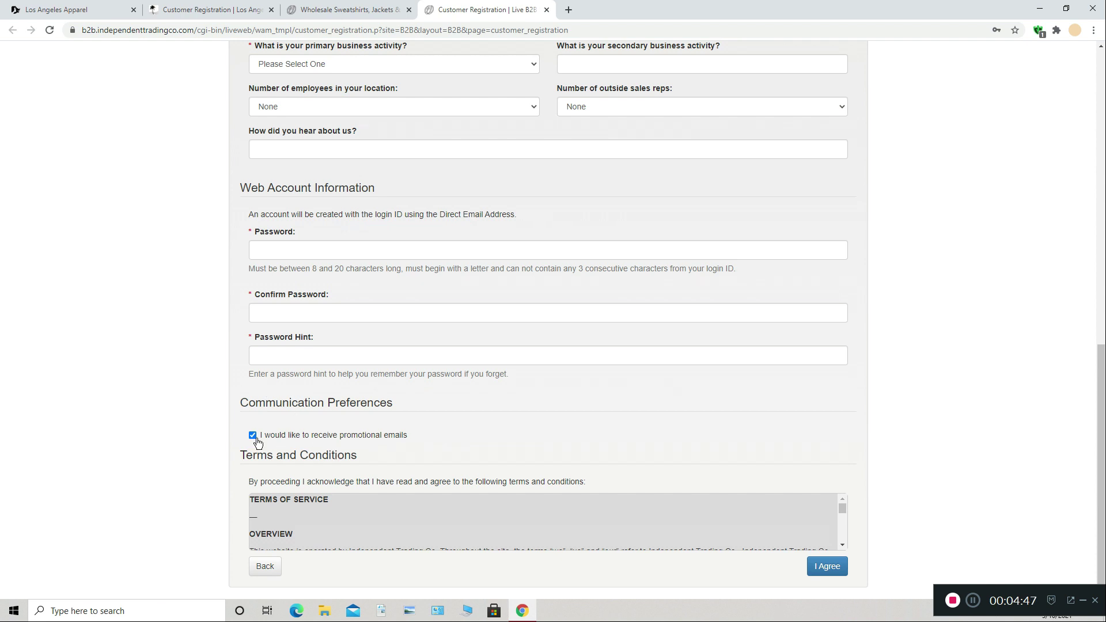
Step: Uncheck promotional emails, drag the terms to Section 20, then select the page address
{"action": "left_click", "coordinate": [253, 435]}
{"action": "scroll", "coordinate": [778, 526], "scroll_direction": "down", "scroll_amount": 5}
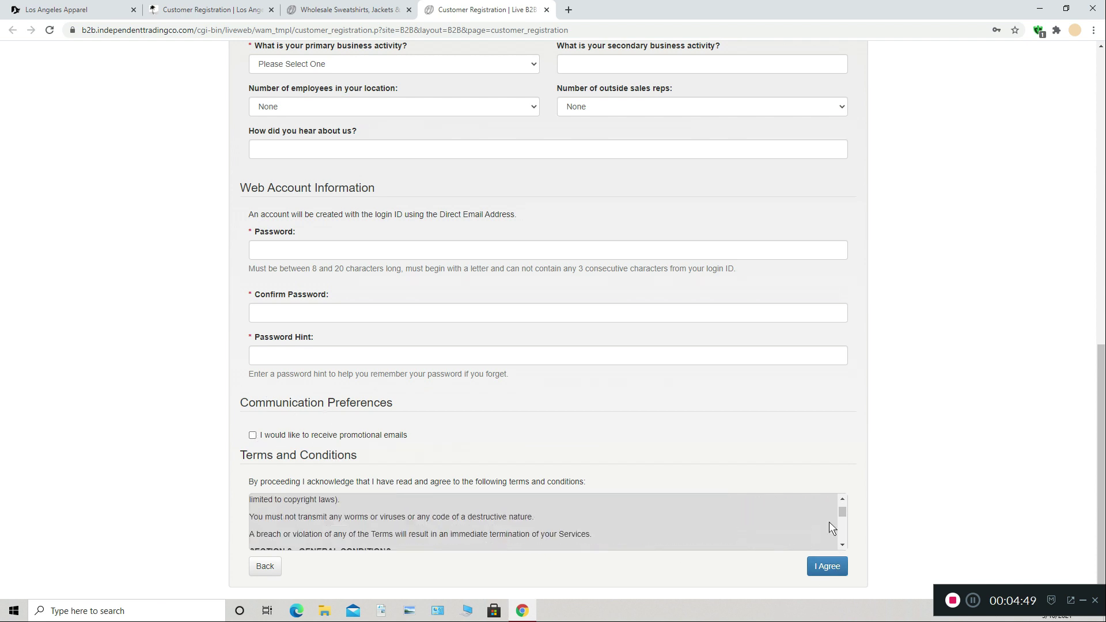
{"action": "left_click_drag", "start_coordinate": [848, 517], "coordinate": [848, 539]}
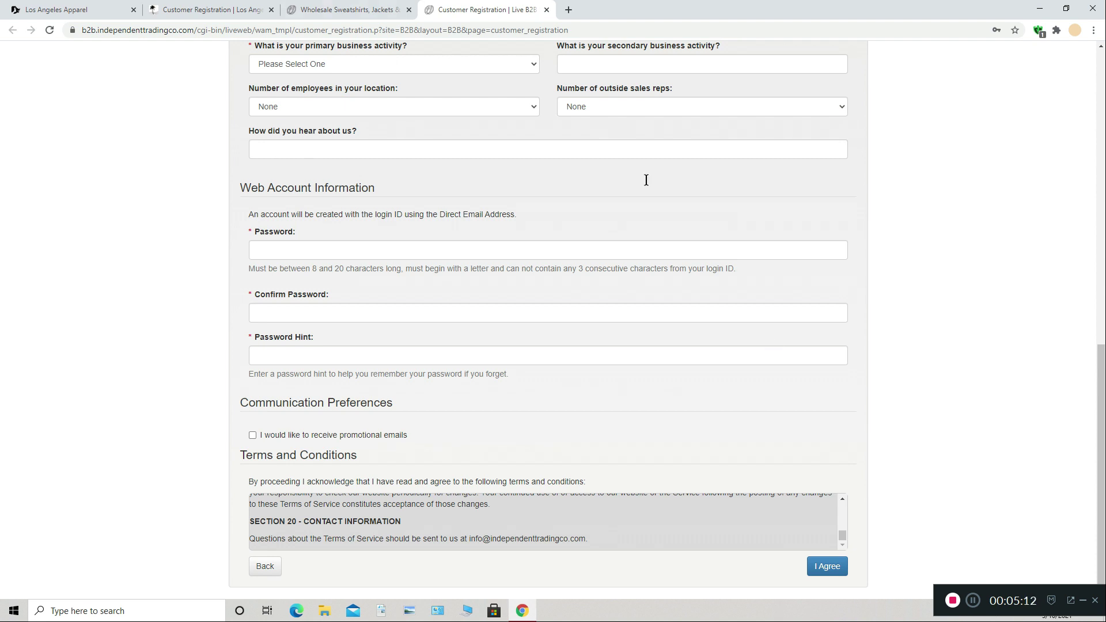
{"action": "left_click", "coordinate": [122, 30]}
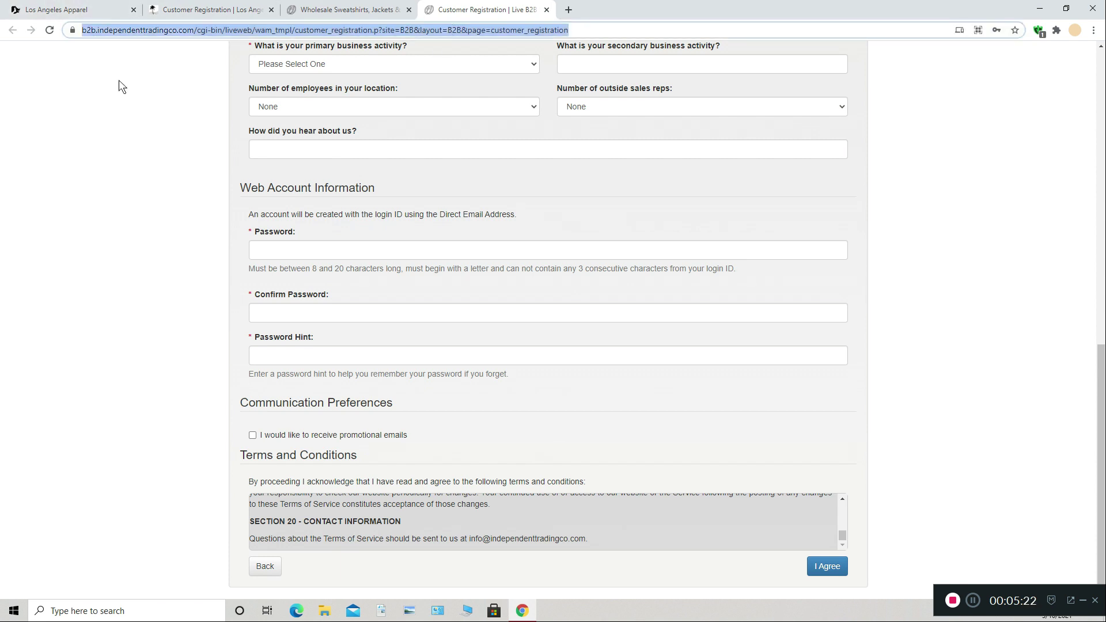
Step: Load ascolour and open the Wholesale Pricing Application from the footer
{"action": "type", "text": "ascolour"}
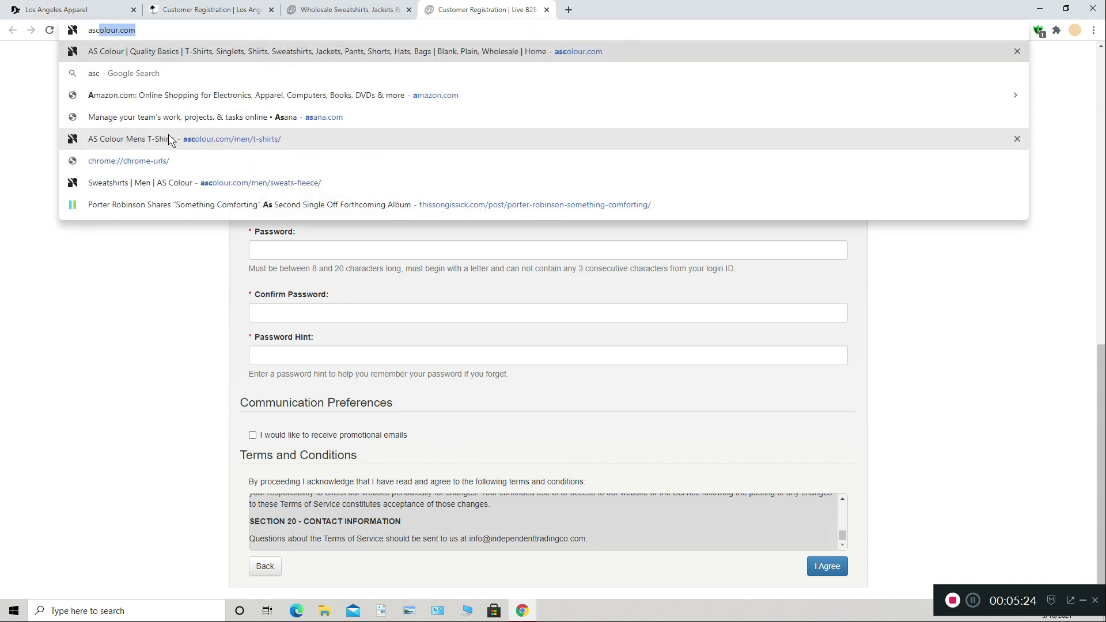
{"action": "key", "text": "Return"}
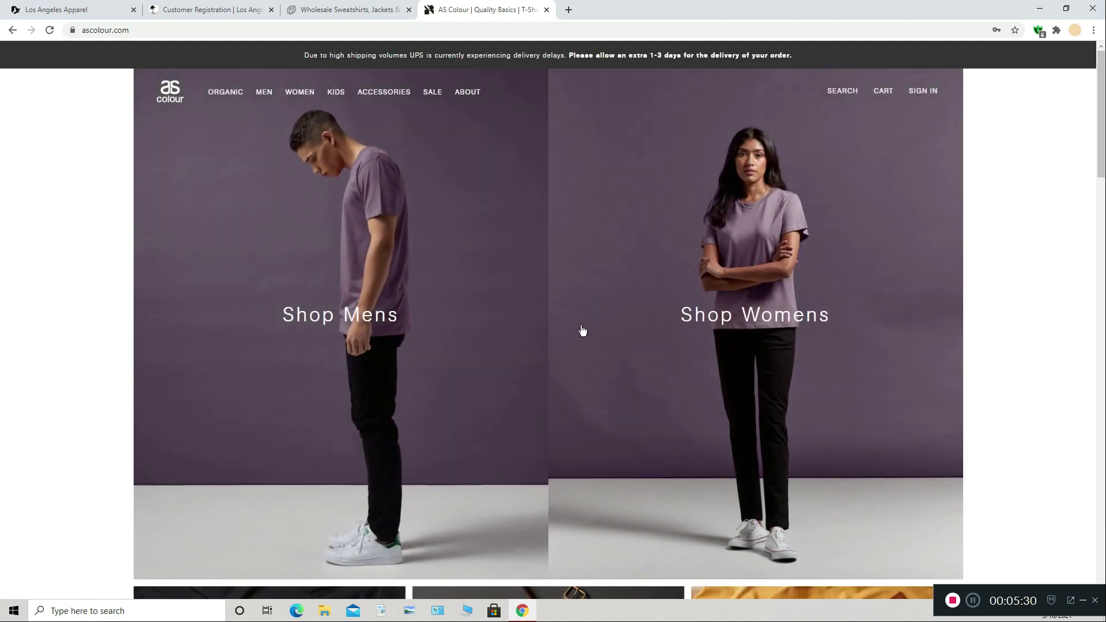
{"action": "left_click_drag", "start_coordinate": [1097, 118], "coordinate": [1100, 547]}
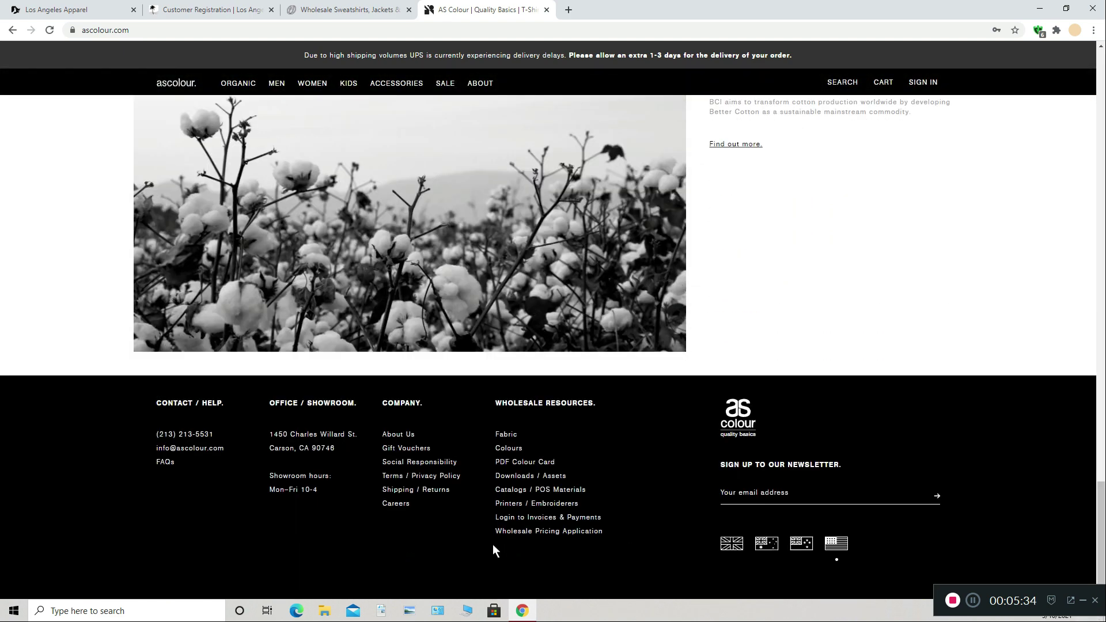
{"action": "left_click", "coordinate": [542, 531]}
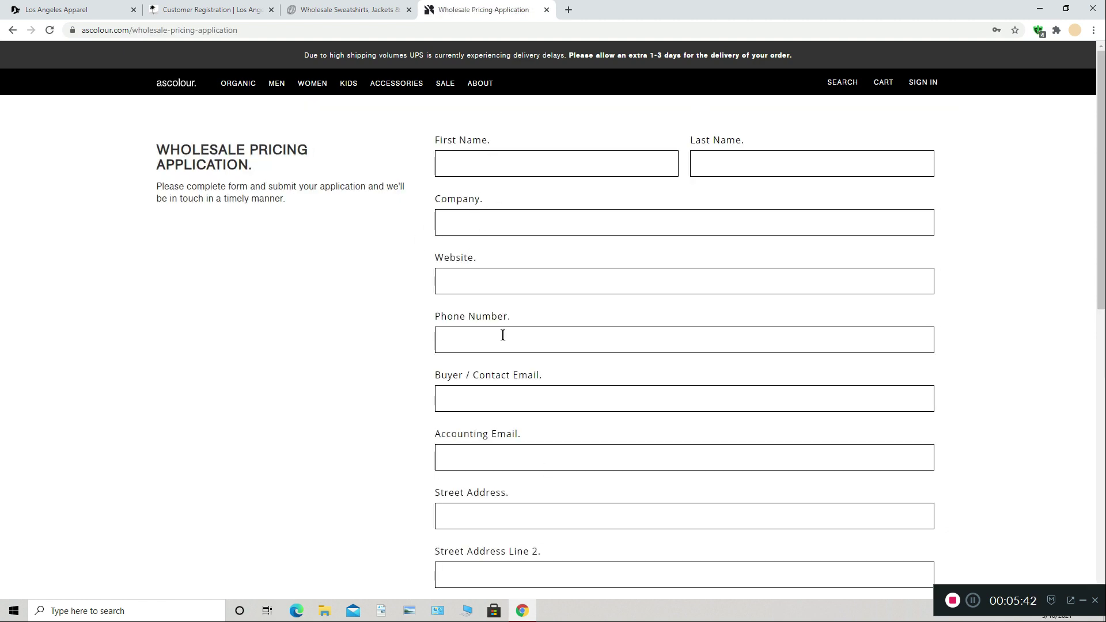
Step: Scroll up and down through the blank Wholesale Pricing Application fields
{"action": "scroll", "coordinate": [560, 395], "scroll_direction": "down", "scroll_amount": 6}
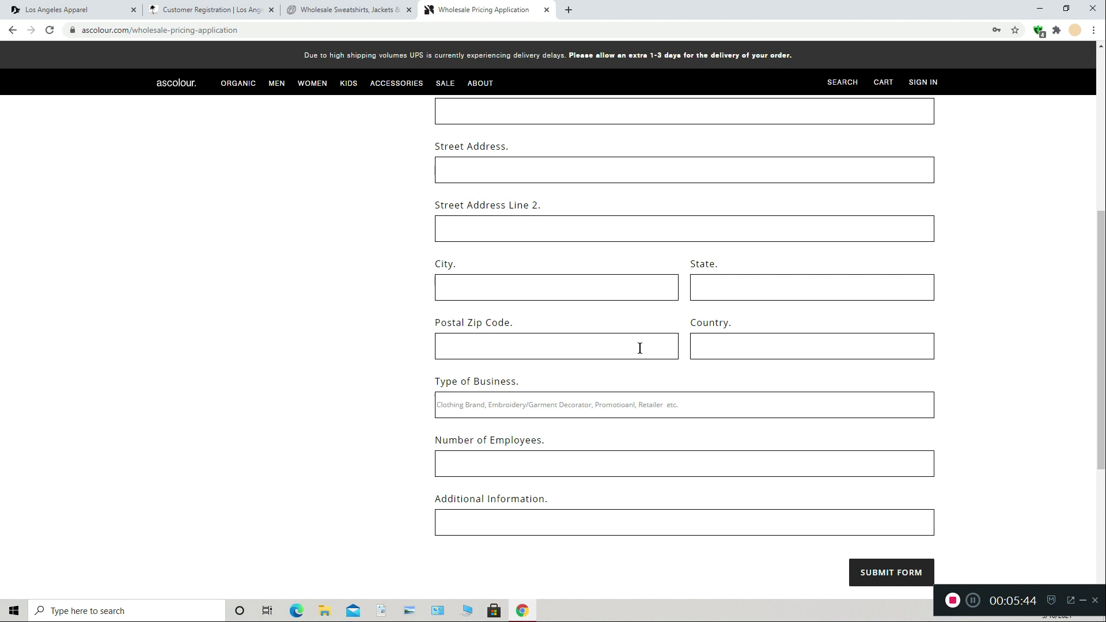
{"action": "scroll", "coordinate": [639, 348], "scroll_direction": "down", "scroll_amount": 2}
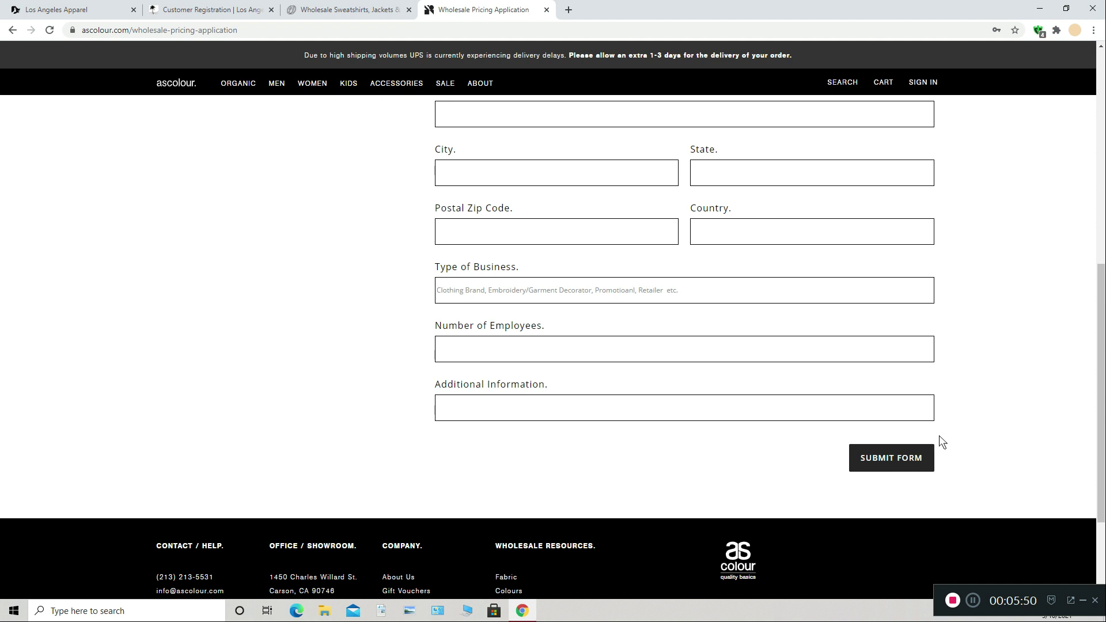
{"action": "scroll", "coordinate": [786, 254], "scroll_direction": "up", "scroll_amount": 10}
{"action": "scroll", "coordinate": [772, 321], "scroll_direction": "down", "scroll_amount": 12}
{"action": "scroll", "coordinate": [887, 391], "scroll_direction": "up", "scroll_amount": 12}
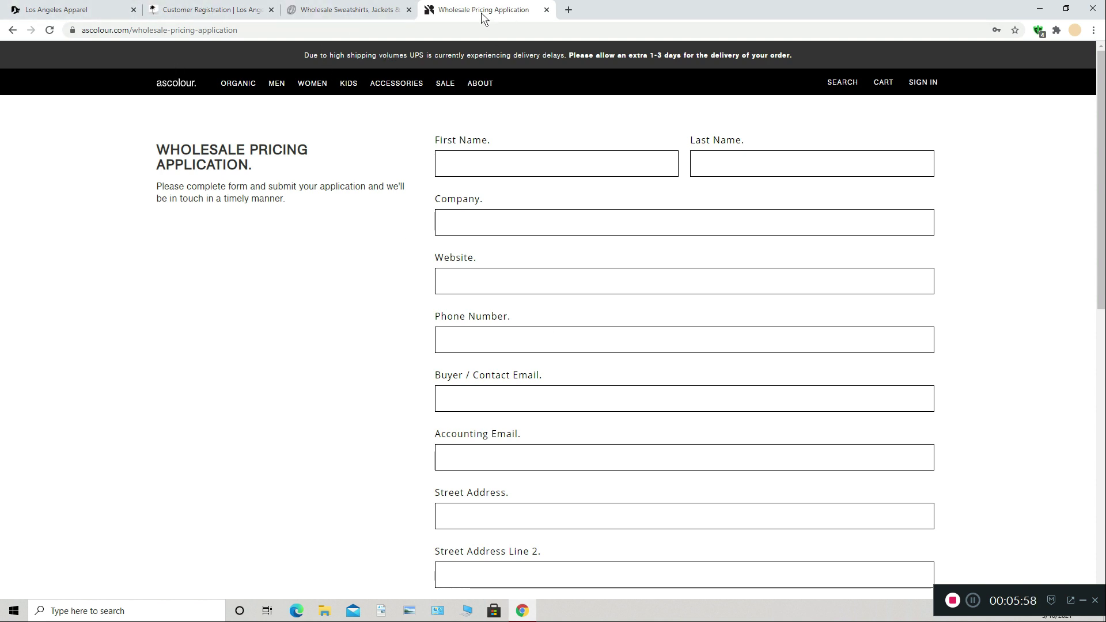
{"action": "scroll", "coordinate": [963, 380], "scroll_direction": "down", "scroll_amount": 10}
{"action": "scroll", "coordinate": [966, 376], "scroll_direction": "up", "scroll_amount": 4}
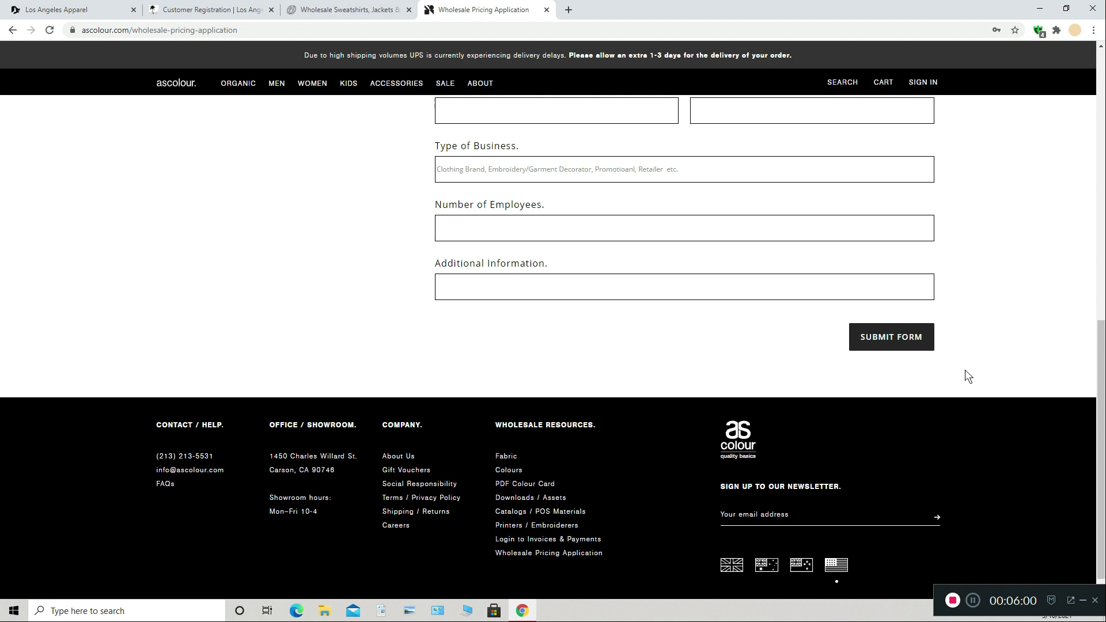
{"action": "scroll", "coordinate": [967, 376], "scroll_direction": "down", "scroll_amount": 4}
{"action": "scroll", "coordinate": [965, 375], "scroll_direction": "up", "scroll_amount": 3}
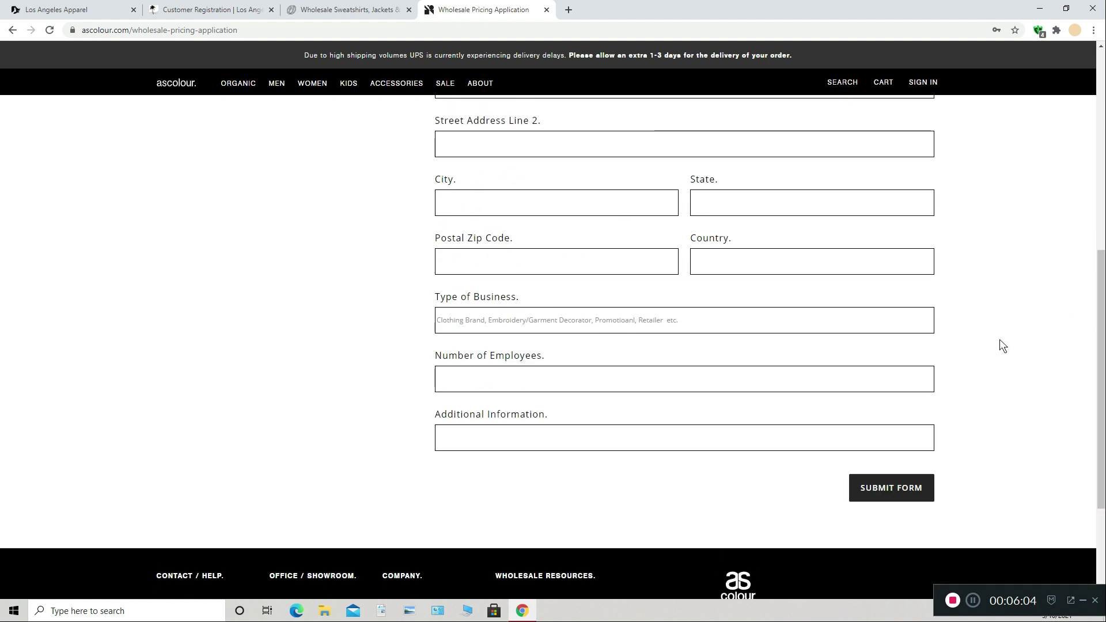
{"action": "scroll", "coordinate": [1002, 346], "scroll_direction": "up", "scroll_amount": 7}
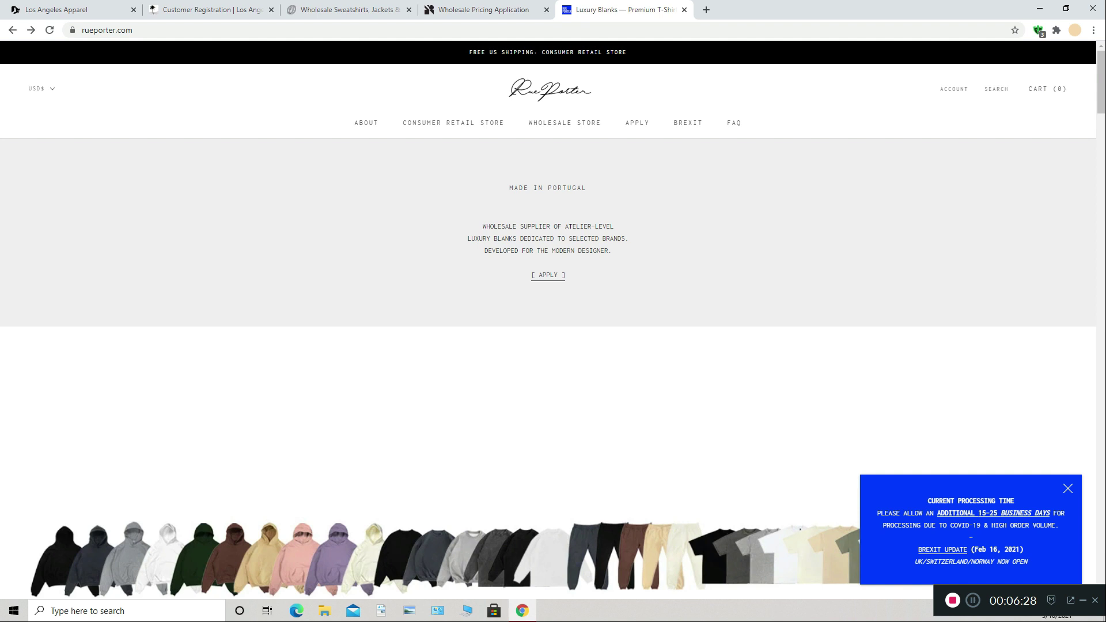
Step: Dismiss Rue Porter's processing-time notice, view Wholesale Store account info, then open the application
{"action": "left_click", "coordinate": [1068, 489]}
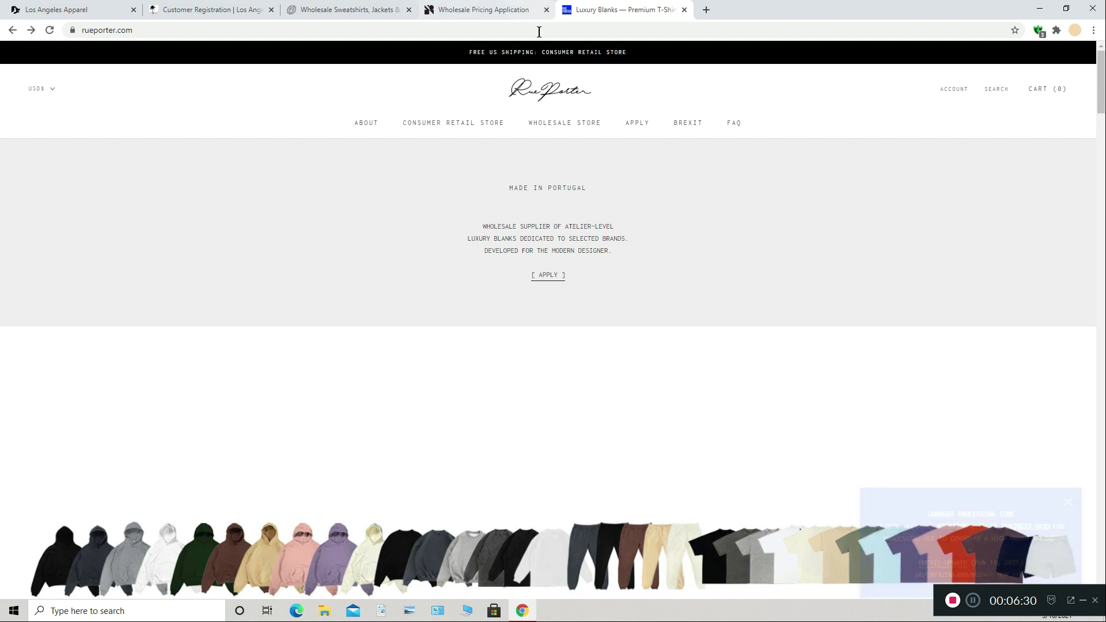
{"action": "left_click", "coordinate": [533, 124]}
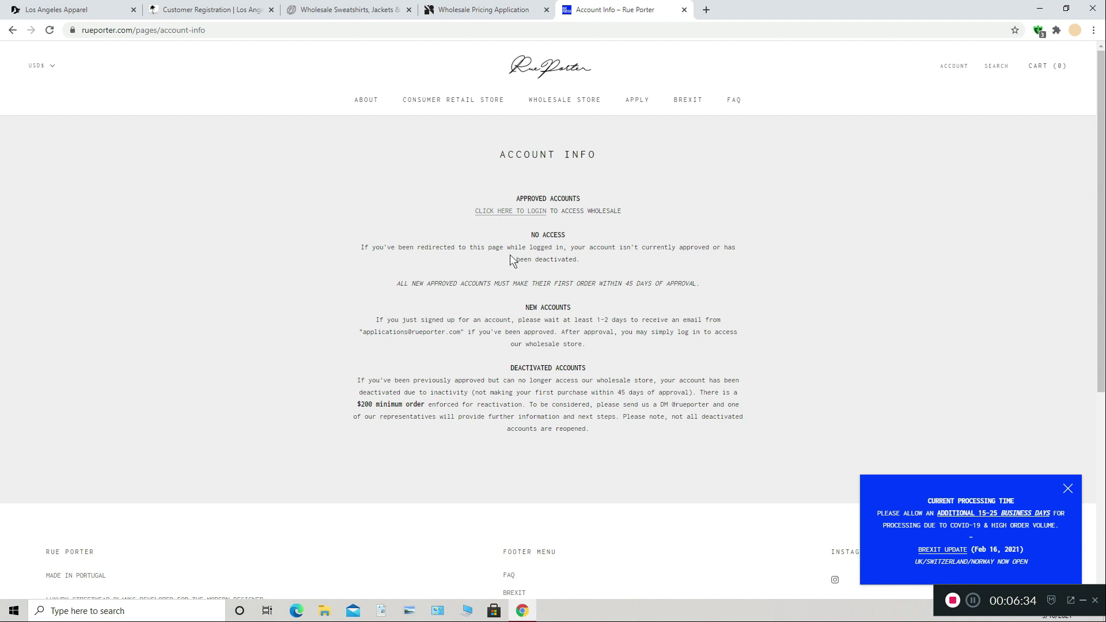
{"action": "scroll", "coordinate": [565, 389], "scroll_direction": "down", "scroll_amount": 4}
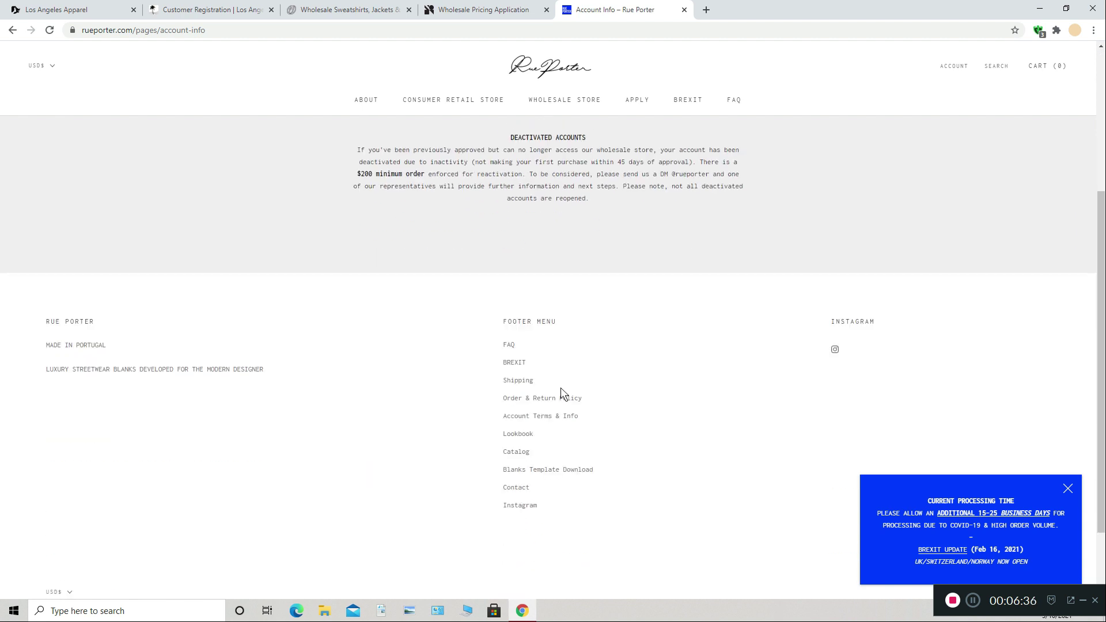
{"action": "scroll", "coordinate": [563, 393], "scroll_direction": "up", "scroll_amount": 4}
{"action": "left_click", "coordinate": [632, 103]}
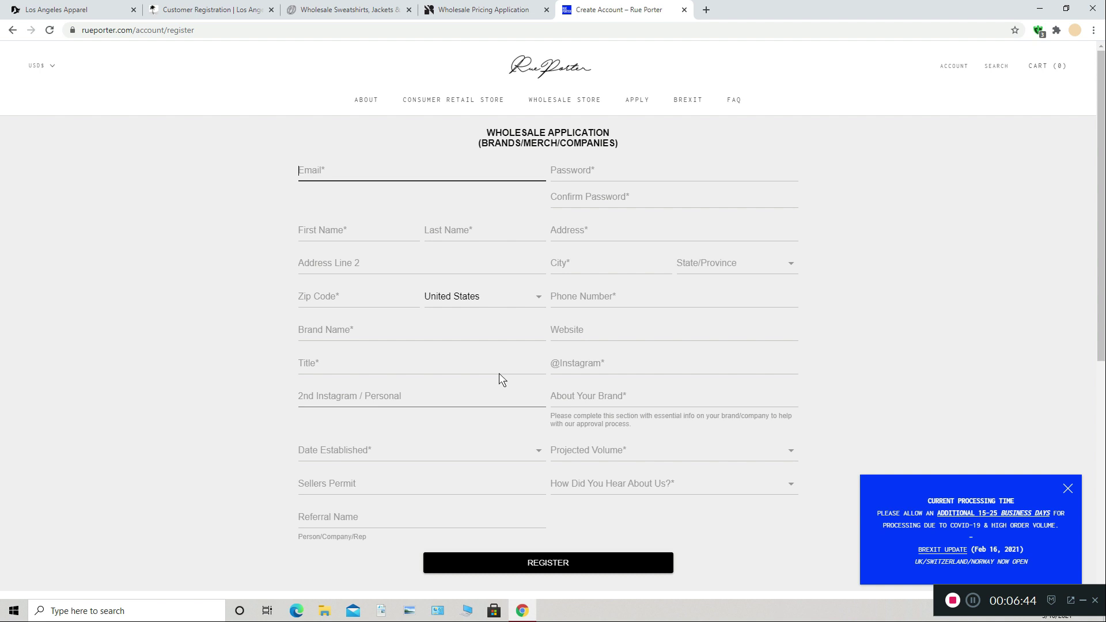
Step: Check Projected Volume and Date Established options without choosing, then move into Sellers Permit
{"action": "left_click", "coordinate": [599, 367]}
{"action": "scroll", "coordinate": [622, 363], "scroll_direction": "down", "scroll_amount": 3}
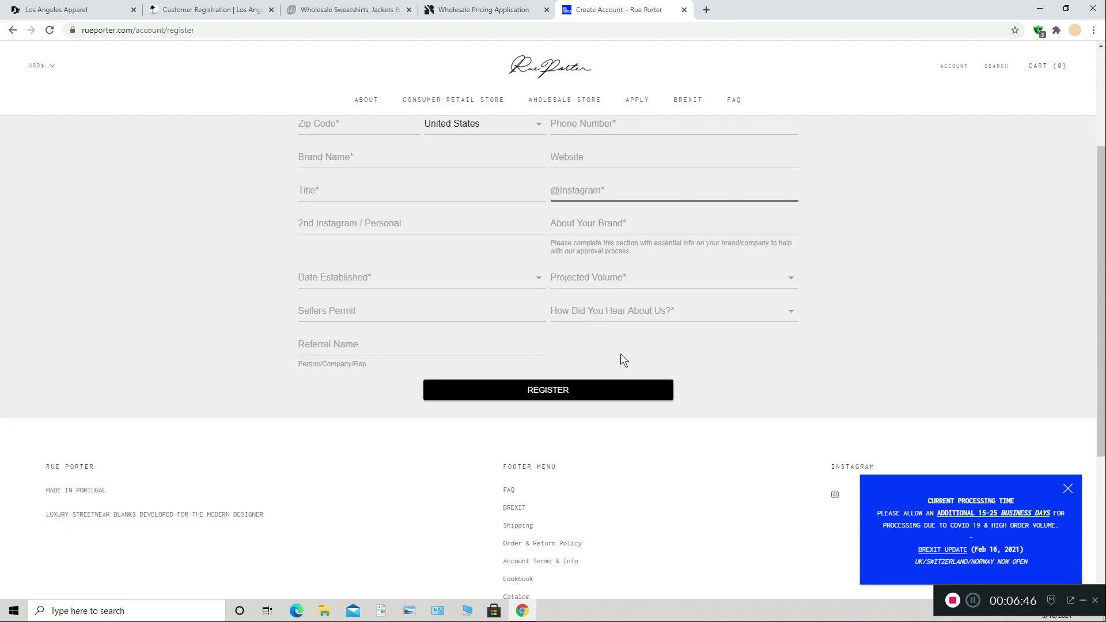
{"action": "left_click", "coordinate": [636, 281]}
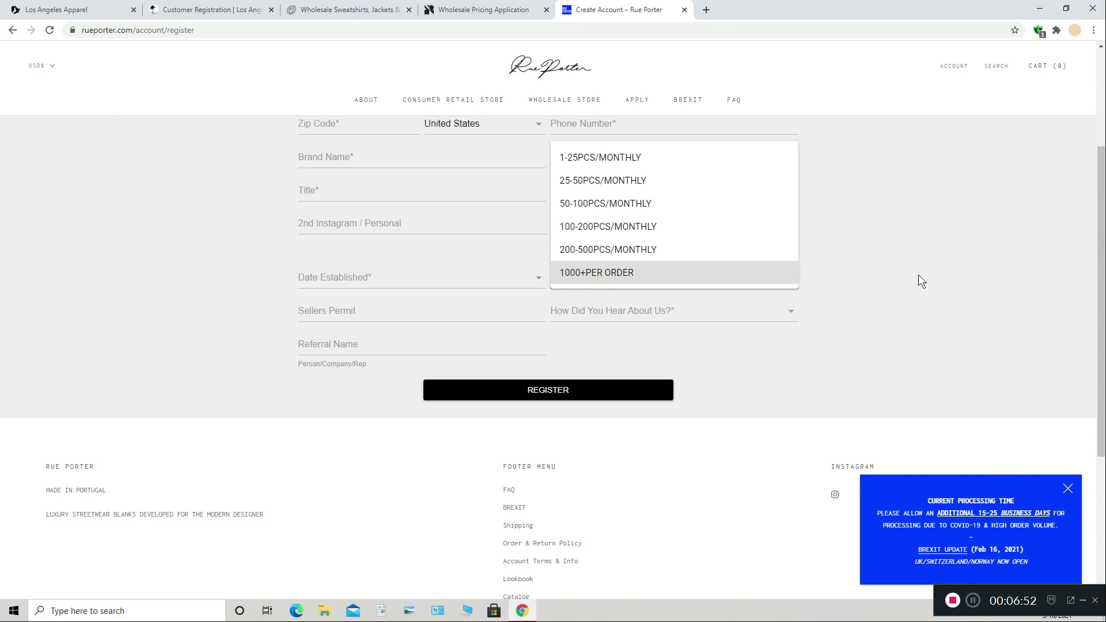
{"action": "left_click", "coordinate": [1067, 490]}
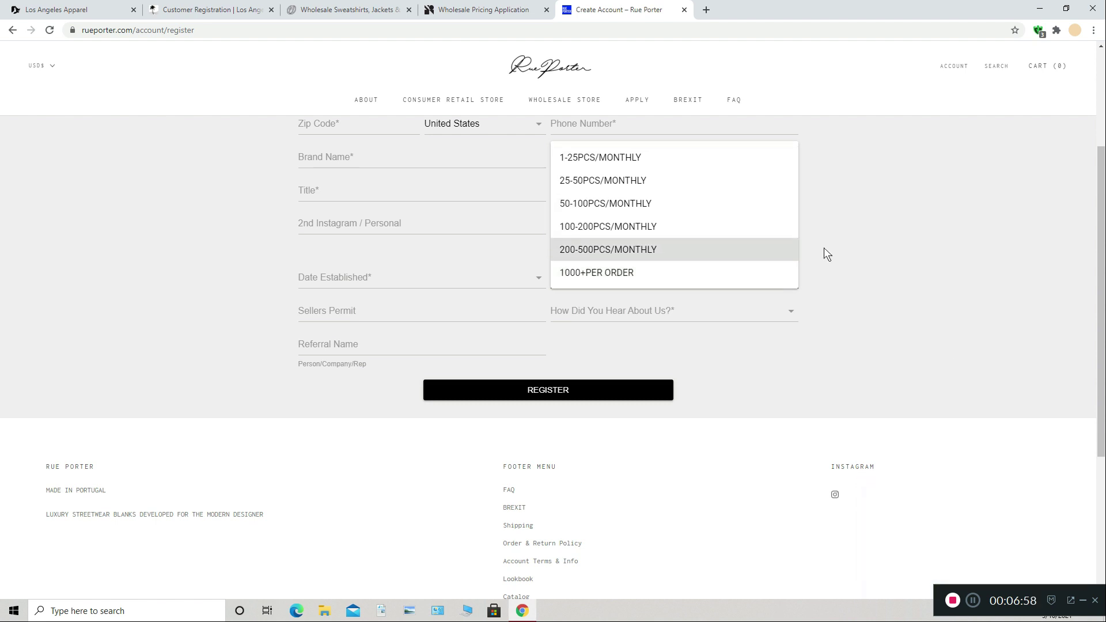
{"action": "left_click", "coordinate": [824, 232]}
{"action": "left_click", "coordinate": [439, 278]}
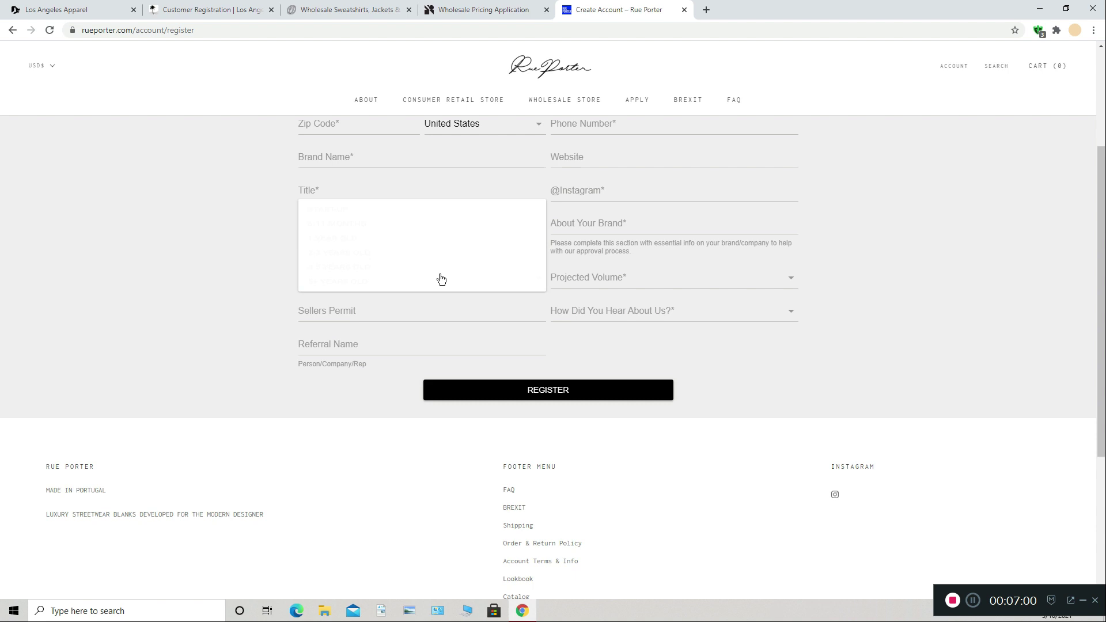
{"action": "left_click", "coordinate": [529, 301]}
{"action": "left_click", "coordinate": [347, 309]}
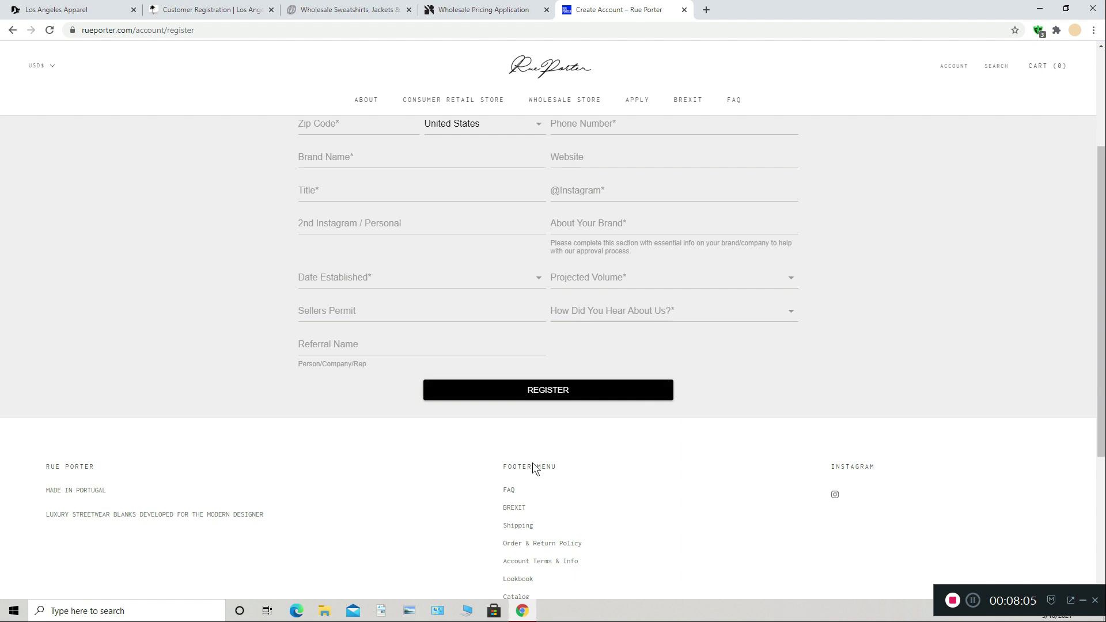
{"action": "scroll", "coordinate": [900, 309], "scroll_direction": "up", "scroll_amount": 3}
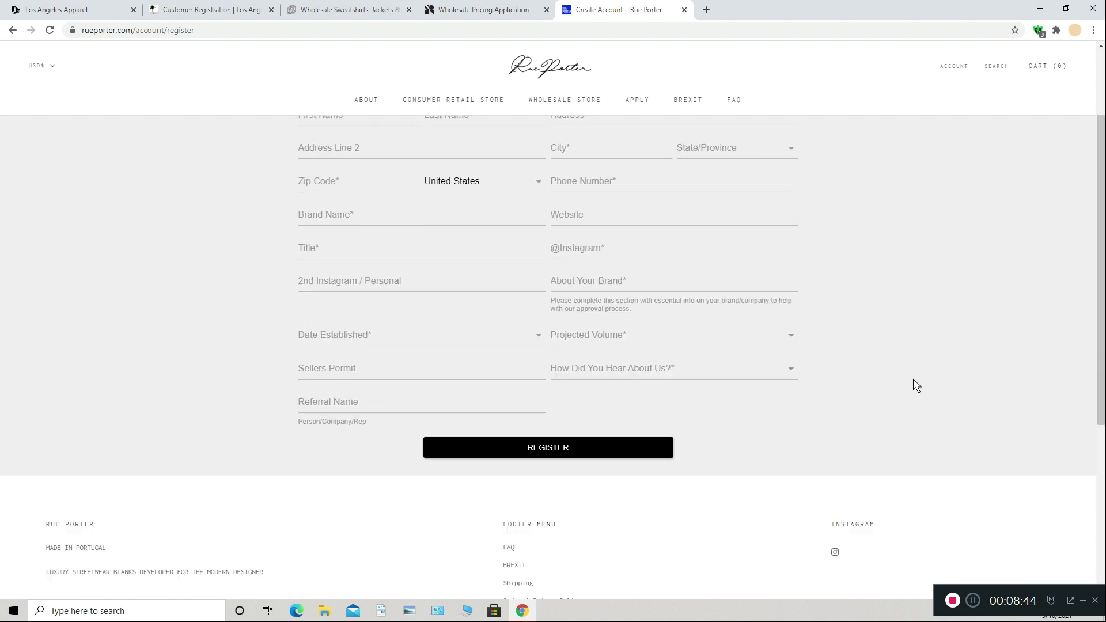
{"action": "left_click", "coordinate": [456, 9]}
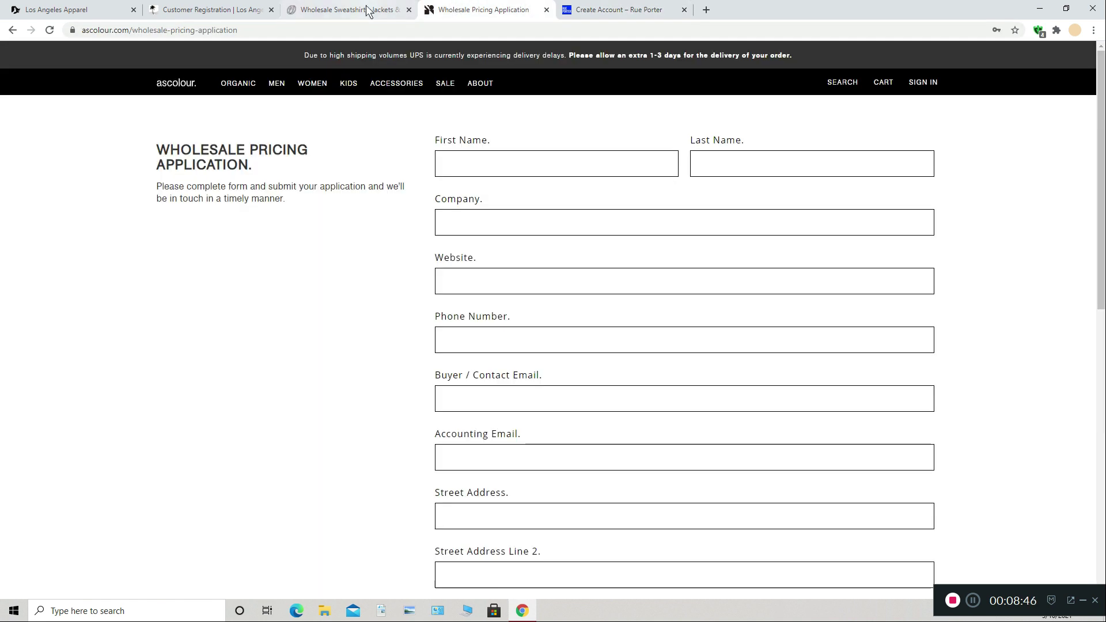
{"action": "left_click", "coordinate": [346, 9]}
{"action": "left_click", "coordinate": [221, 8]}
{"action": "left_click", "coordinate": [617, 9]}
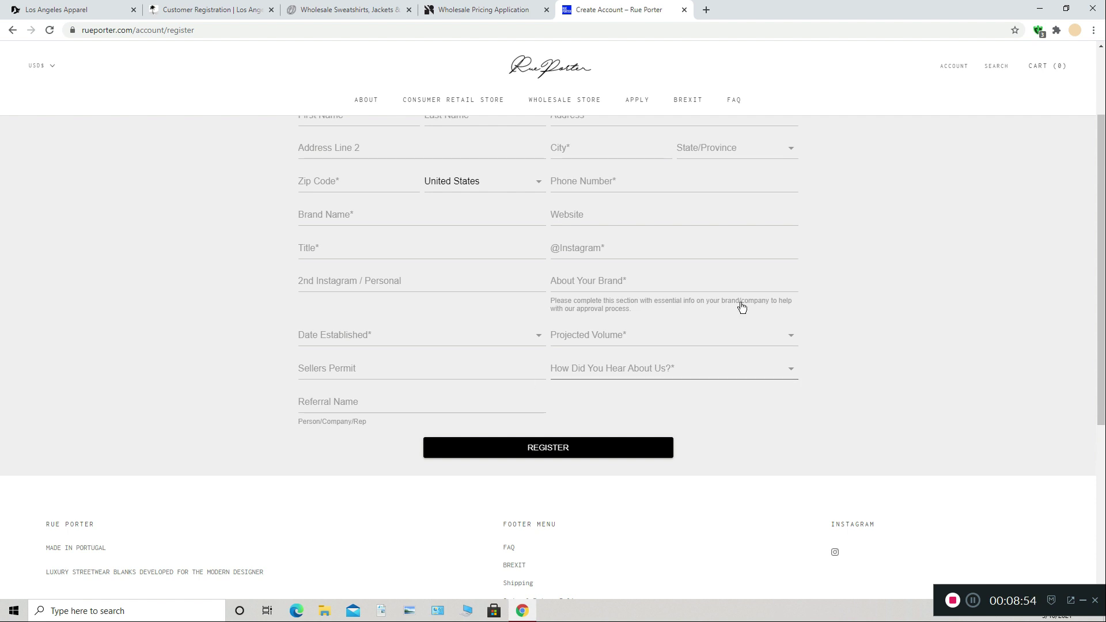
{"action": "left_click", "coordinate": [69, 9]}
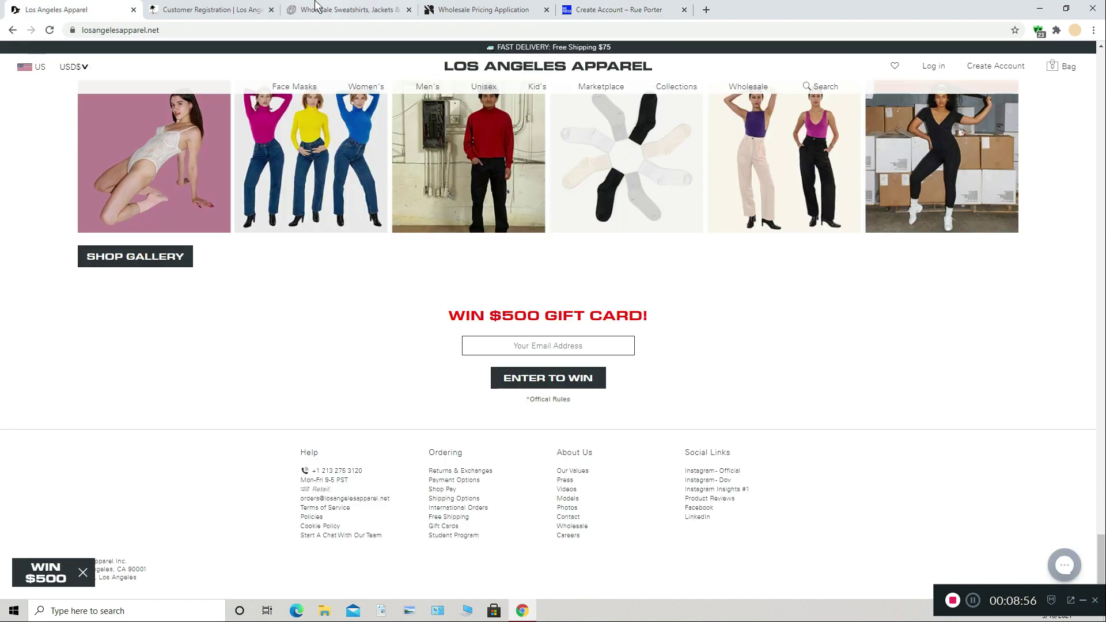
{"action": "left_click", "coordinate": [213, 9]}
{"action": "left_click", "coordinate": [379, 11]}
{"action": "left_click", "coordinate": [464, 6]}
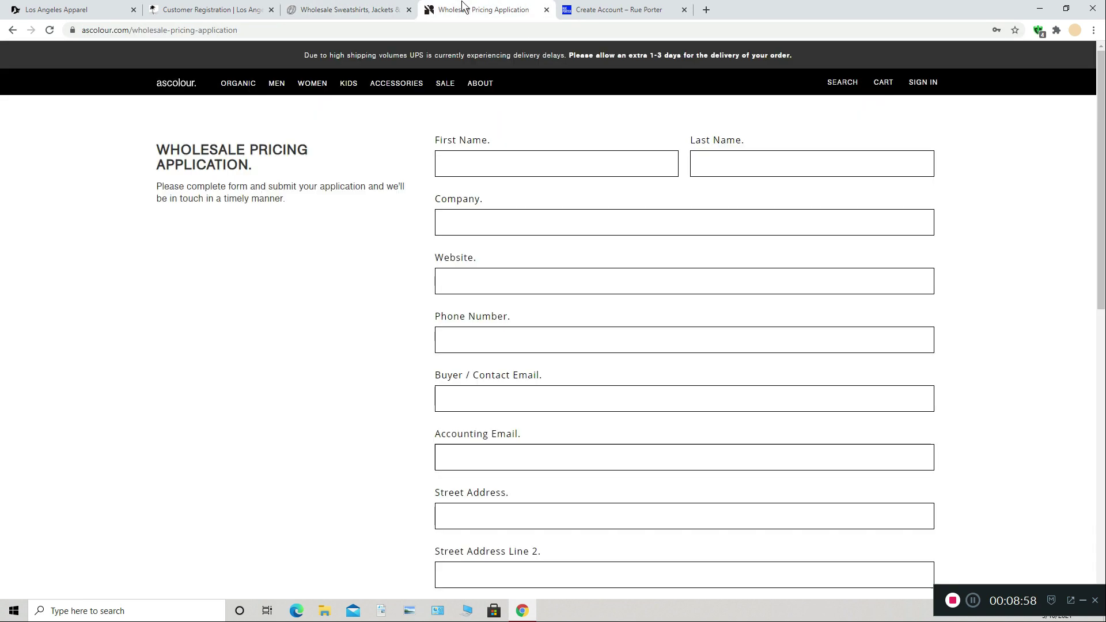
{"action": "left_click", "coordinate": [677, 13]}
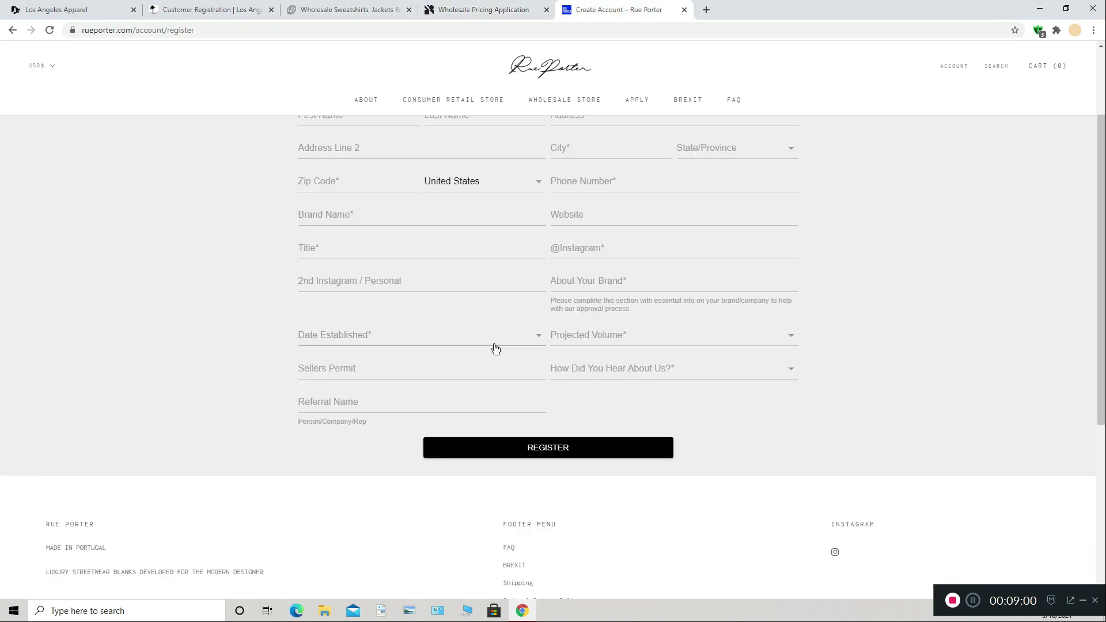
{"action": "left_click", "coordinate": [606, 334]}
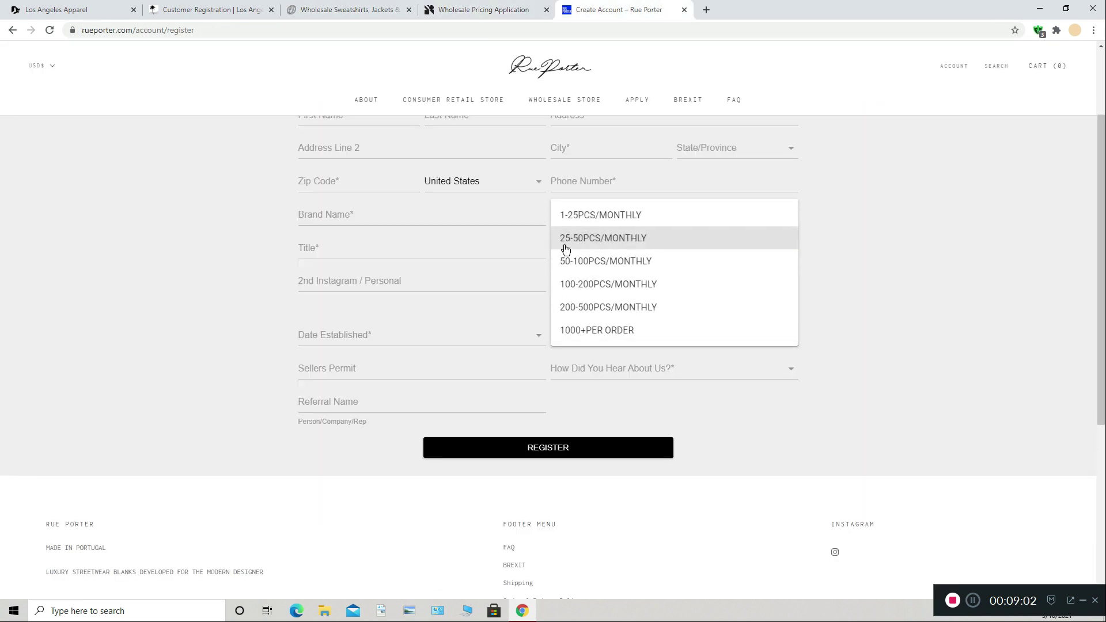
{"action": "left_click", "coordinate": [798, 360]}
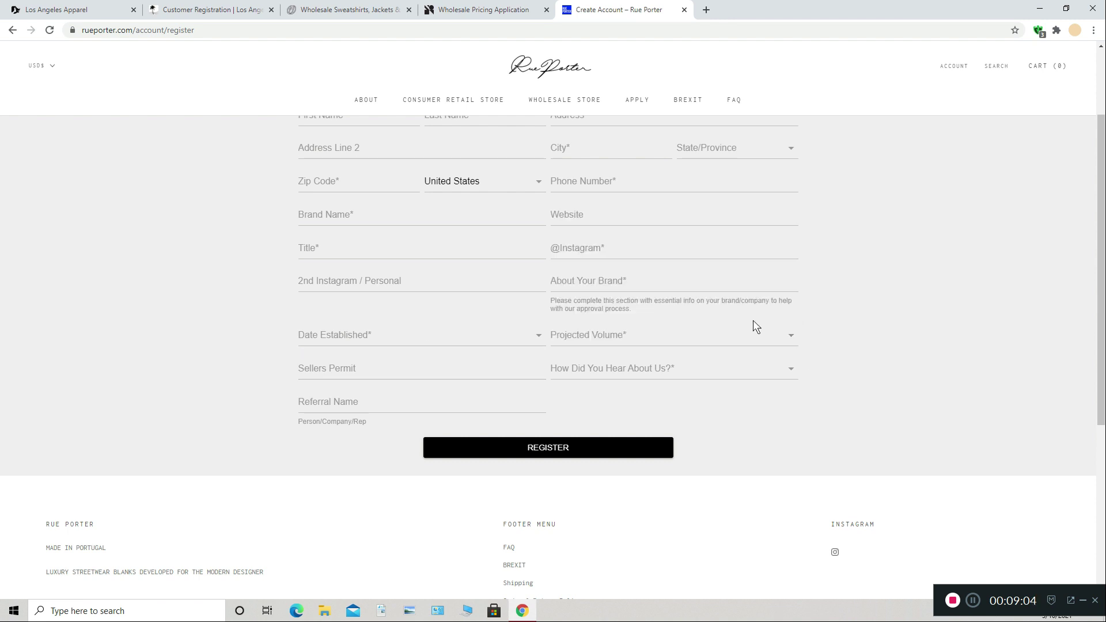
{"action": "scroll", "coordinate": [604, 265], "scroll_direction": "up", "scroll_amount": 1}
{"action": "left_click", "coordinate": [627, 316]}
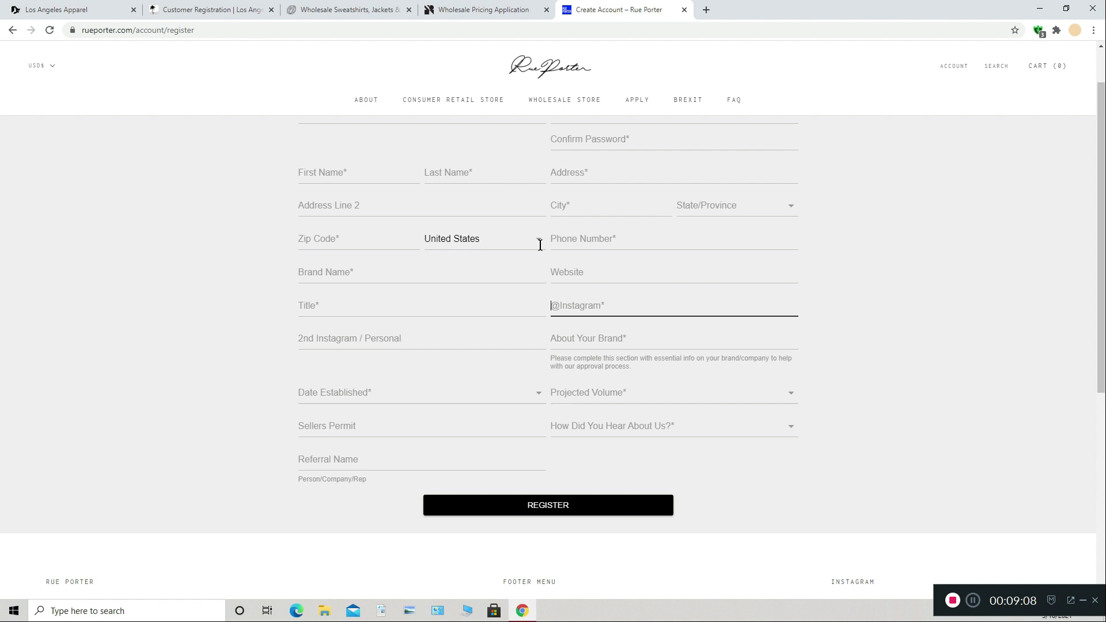
{"action": "left_click", "coordinate": [821, 371]}
{"action": "scroll", "coordinate": [809, 383], "scroll_direction": "down", "scroll_amount": 1}
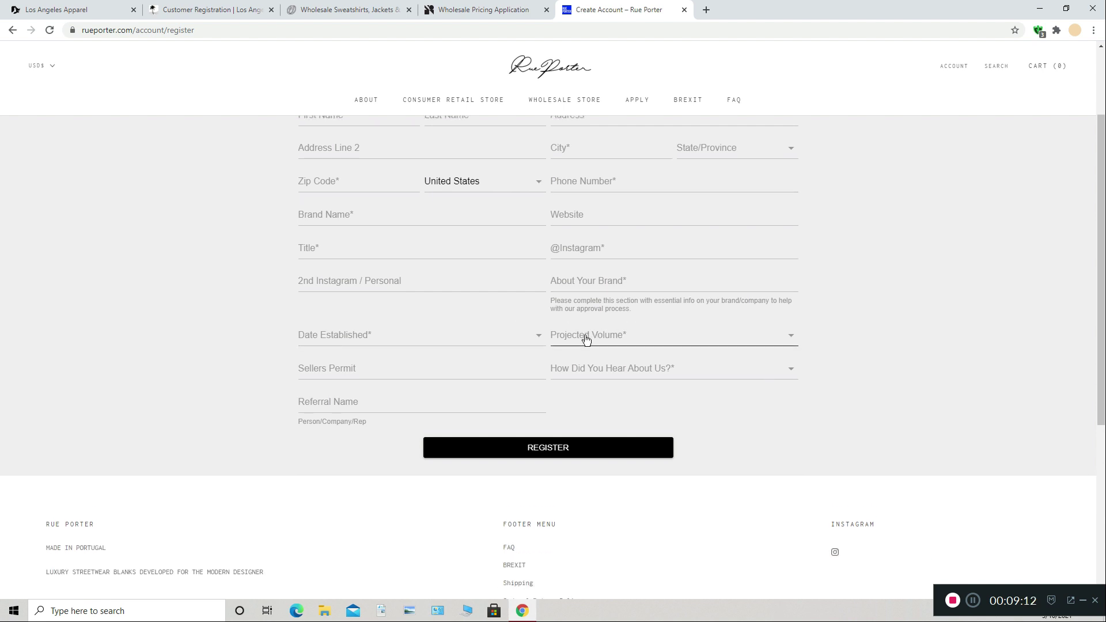
{"action": "scroll", "coordinate": [786, 461], "scroll_direction": "down", "scroll_amount": 2}
{"action": "scroll", "coordinate": [785, 461], "scroll_direction": "down", "scroll_amount": 2}
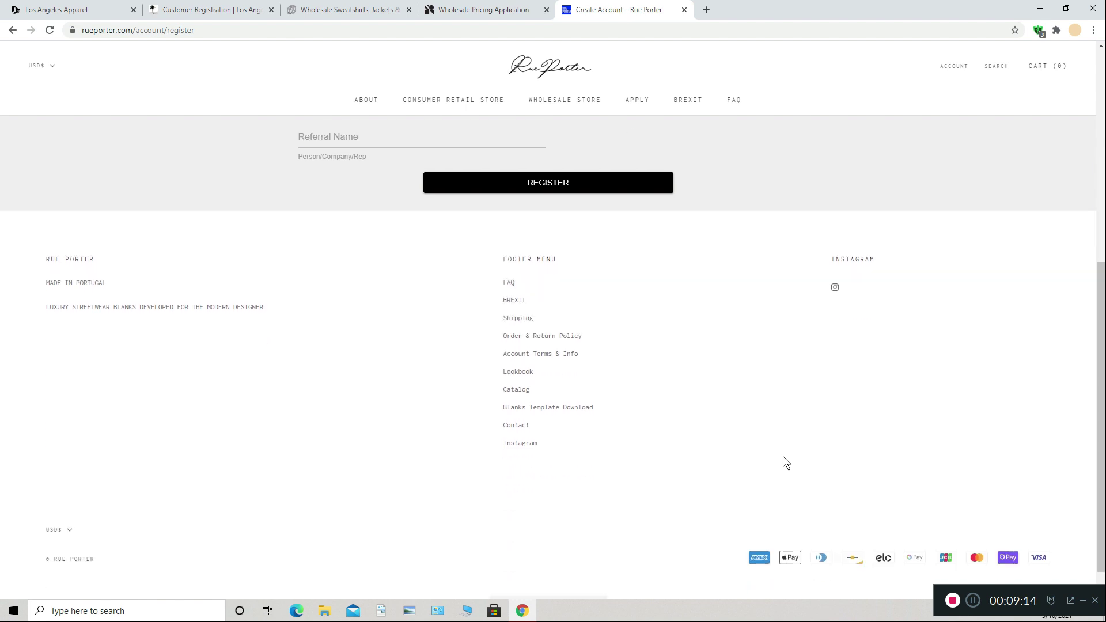
{"action": "scroll", "coordinate": [785, 461], "scroll_direction": "up", "scroll_amount": 3}
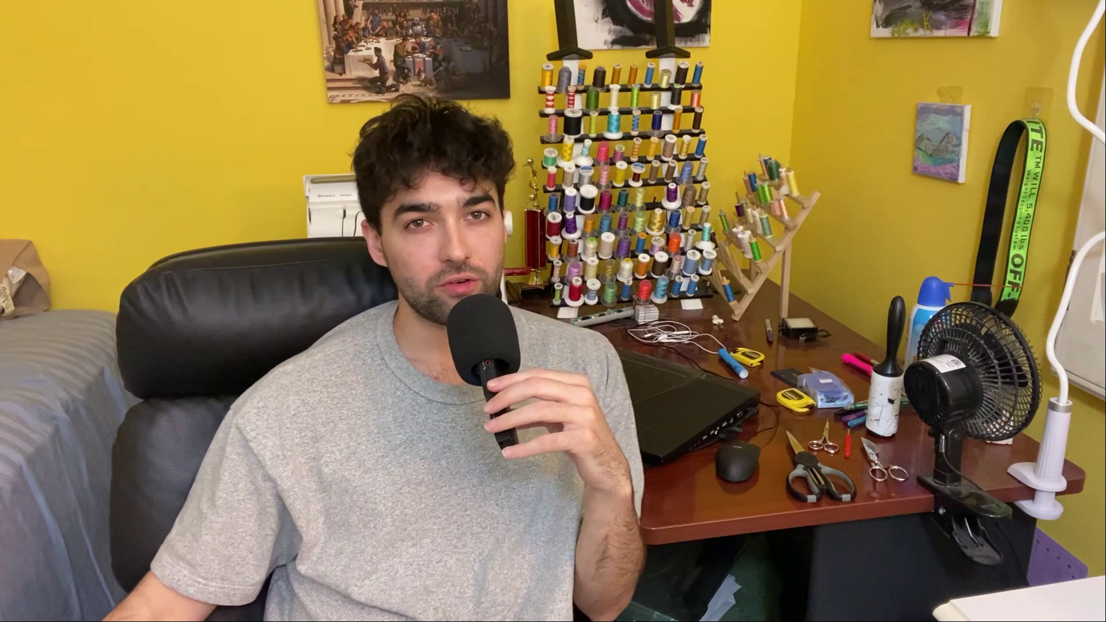